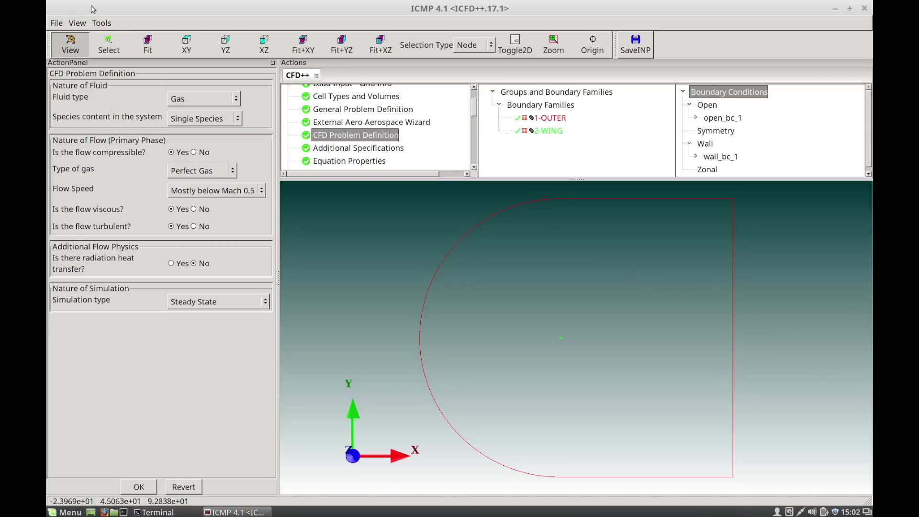
pyautogui.click(53, 23)
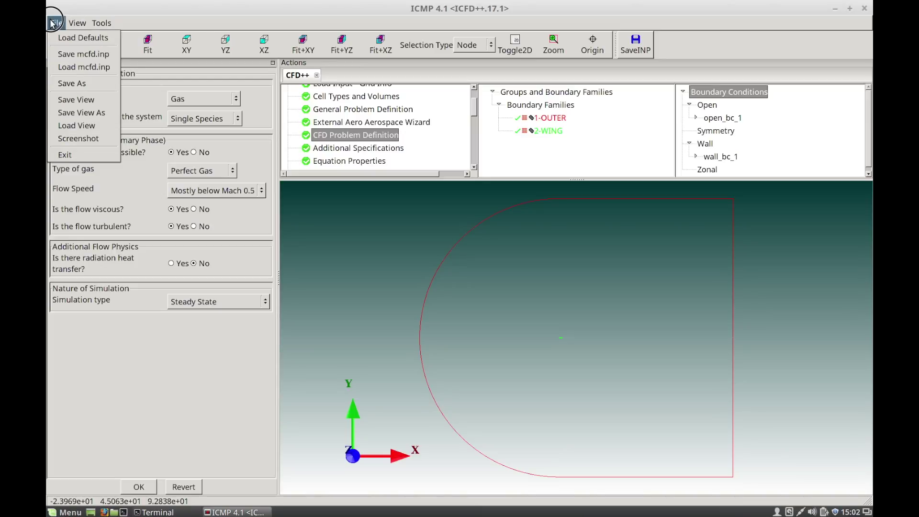
pyautogui.click(75, 23)
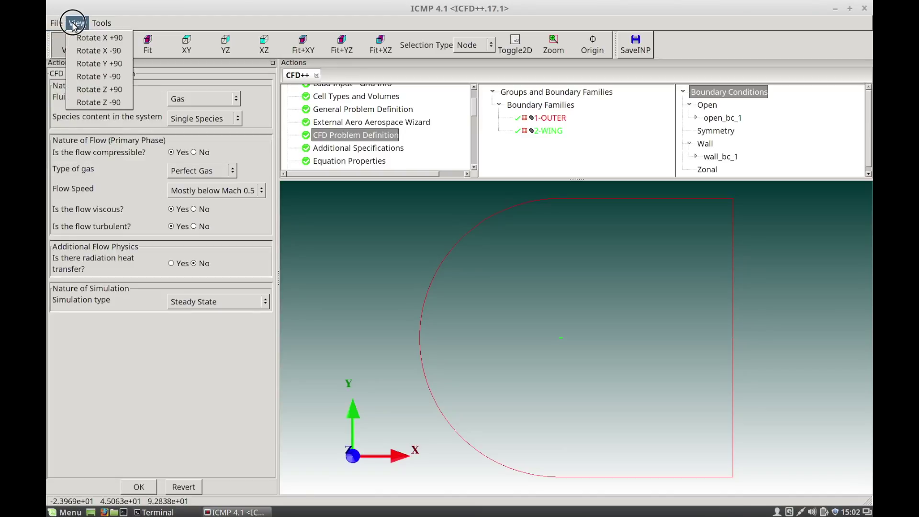
pyautogui.click(99, 24)
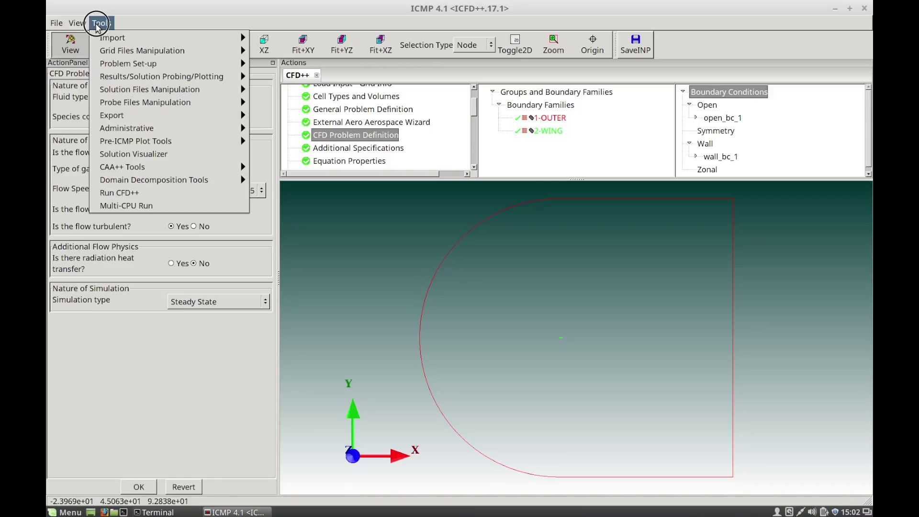
pyautogui.click(98, 25)
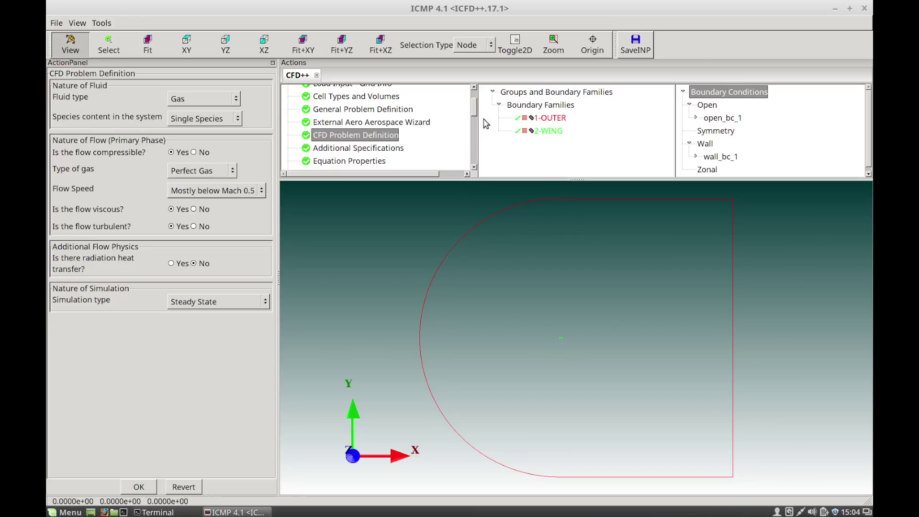
# - Show the 2D mesh of the flow domain and examine it by rotating, zooming and panning the view
pyautogui.click(515, 46)
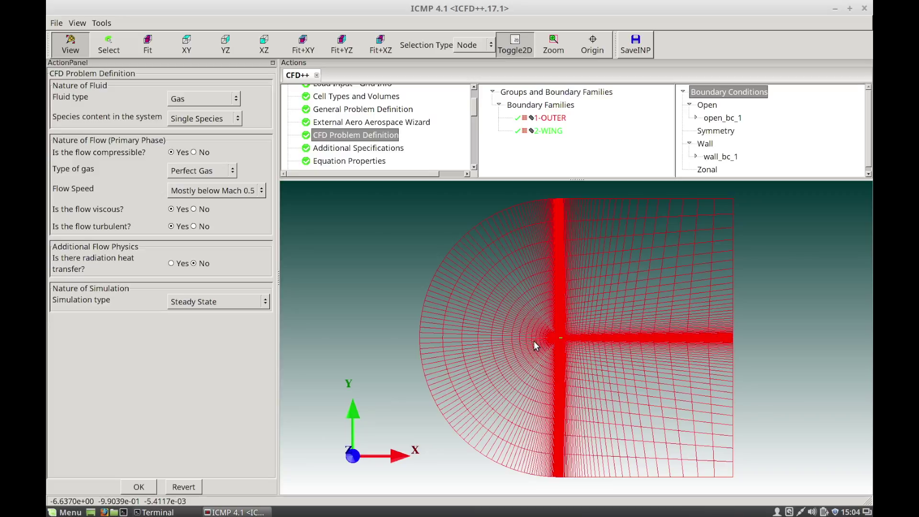
pyautogui.click(501, 339)
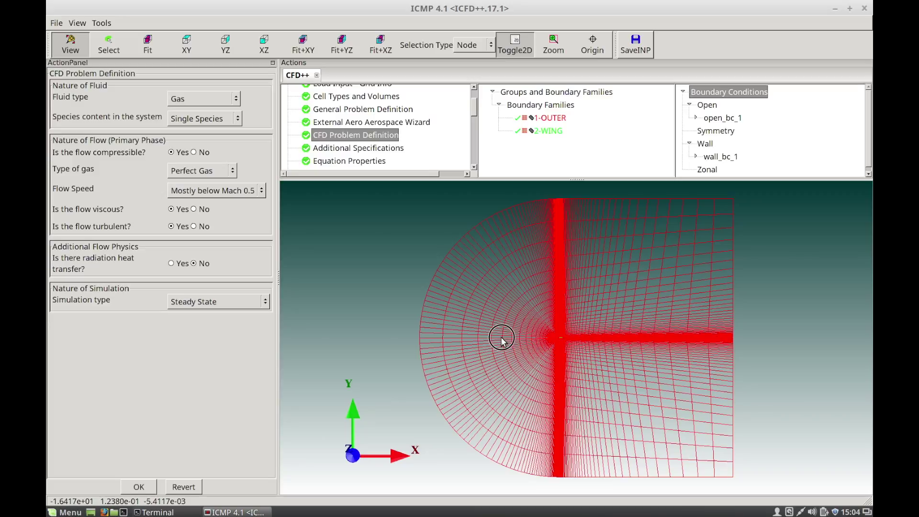
pyautogui.moveTo(501, 339); pyautogui.dragTo(526, 369)
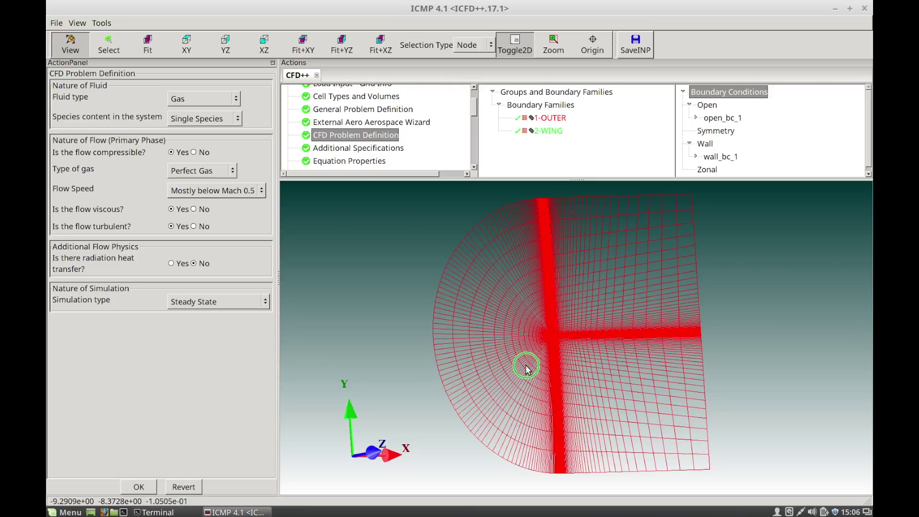
pyautogui.moveTo(526, 369); pyautogui.dragTo(547, 369)
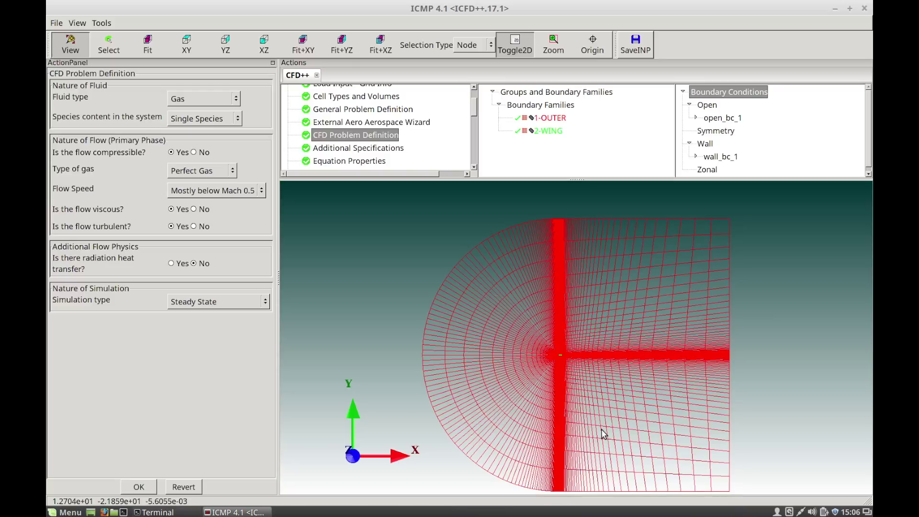
pyautogui.moveTo(602, 434)
pyautogui.mouseDown(button='right')
pyautogui.moveTo(607, 390)
pyautogui.moveTo(606, 417)
pyautogui.mouseUp(button='right')
pyautogui.moveTo(606, 416); pyautogui.dragTo(584, 426, button='middle')
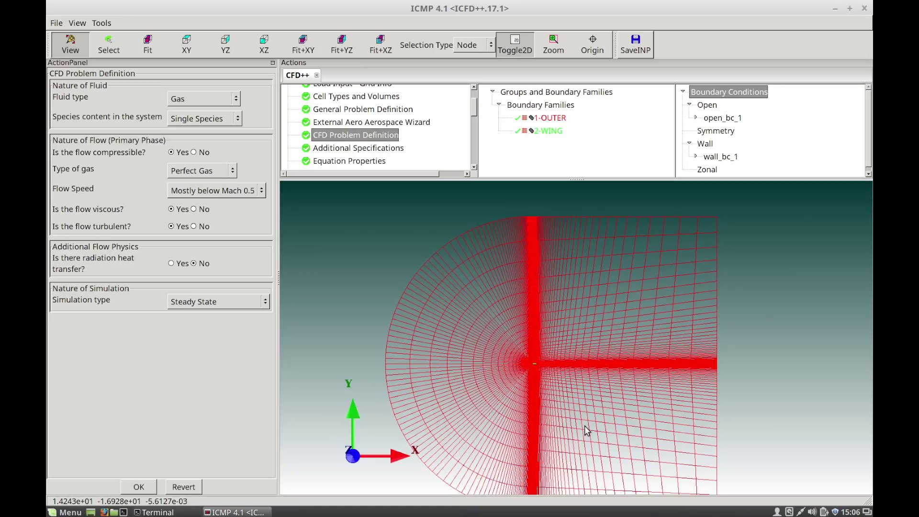
pyautogui.moveTo(584, 426); pyautogui.dragTo(564, 409, button='middle')
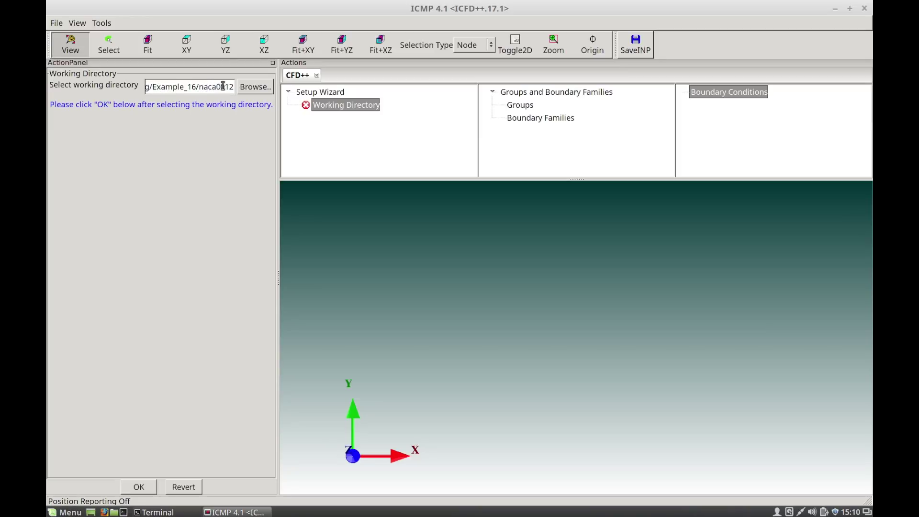
# - Set the working directory to the naca0012 folder inside Example_16 and accept it
pyautogui.click(254, 91)
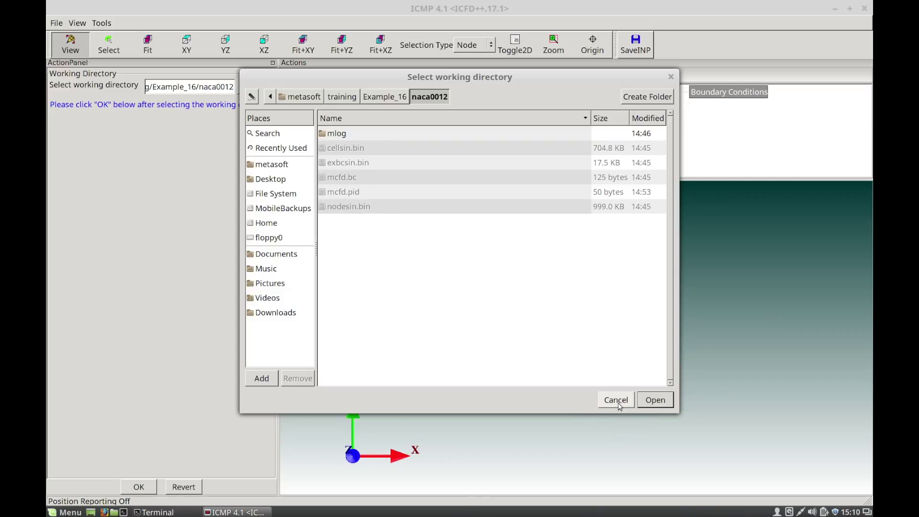
pyautogui.click(655, 400)
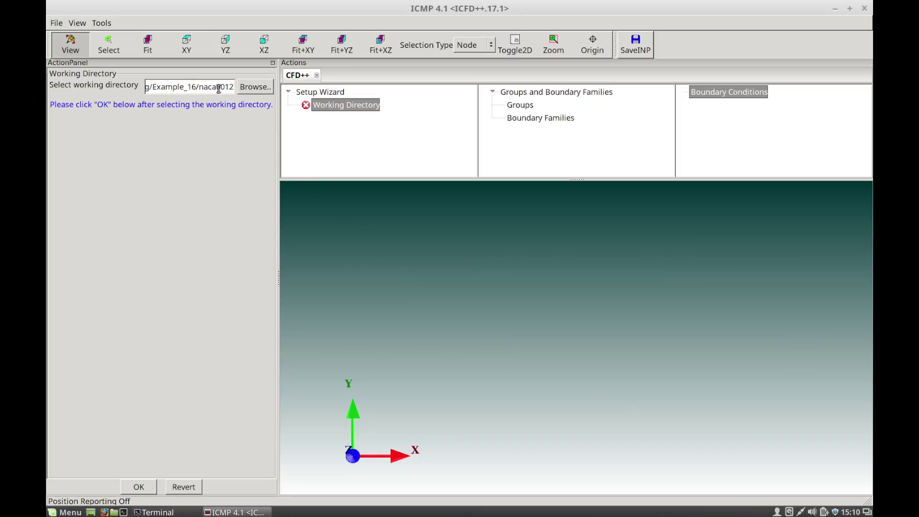
pyautogui.click(136, 487)
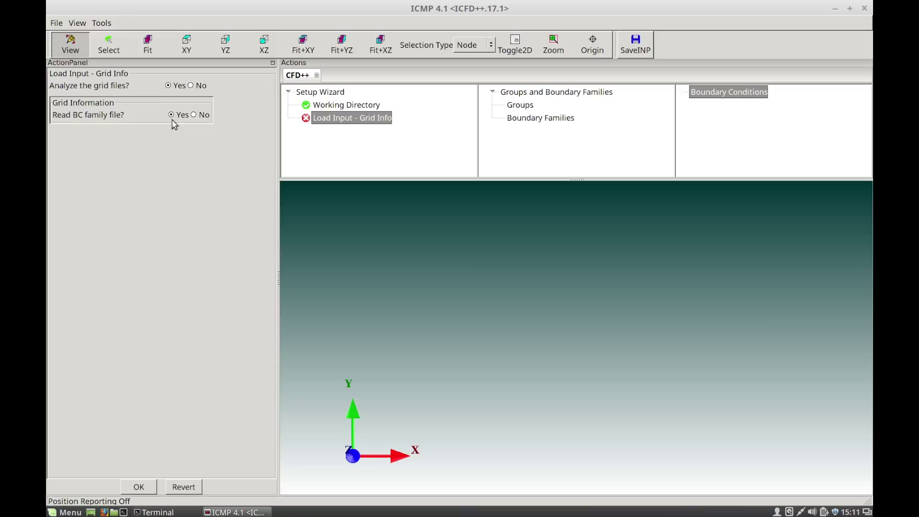
# - Analyze the grid files with the BC family file read in, and accept the grid information and Quadrilateral cell type
pyautogui.click(139, 488)
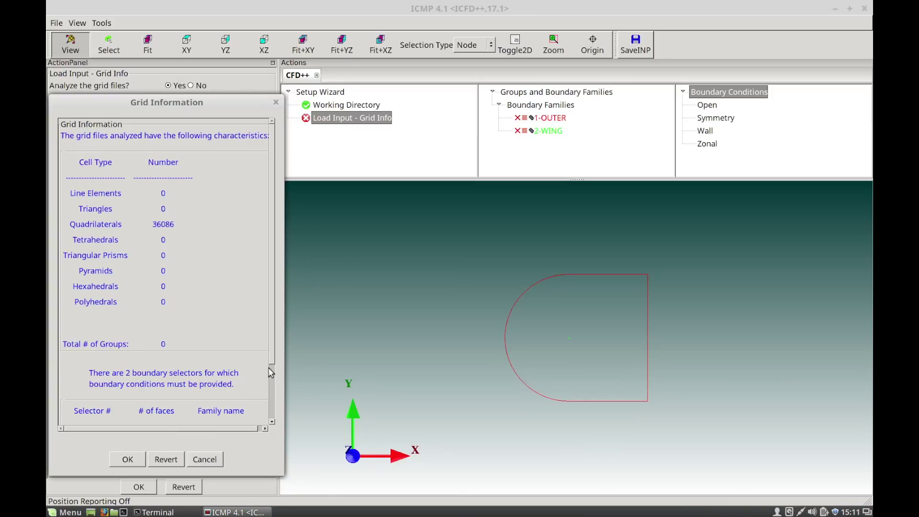
pyautogui.moveTo(271, 372); pyautogui.dragTo(268, 420)
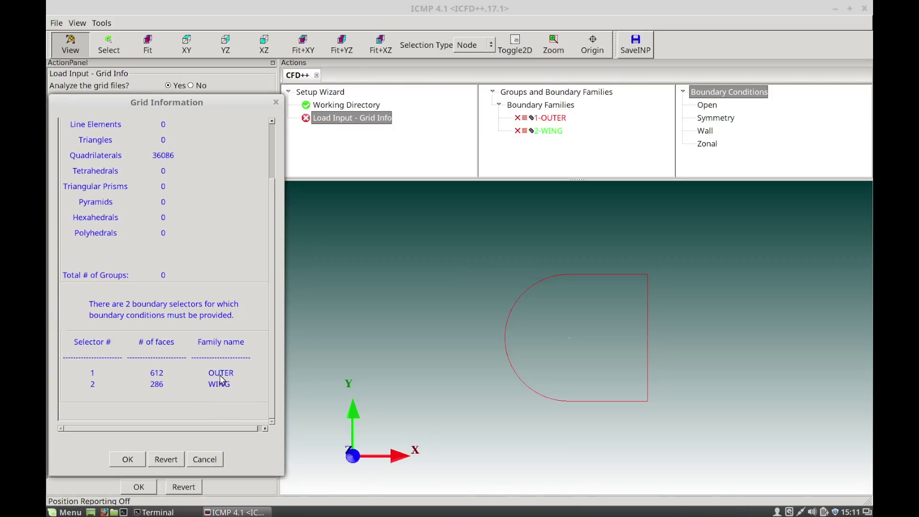
pyautogui.click(127, 459)
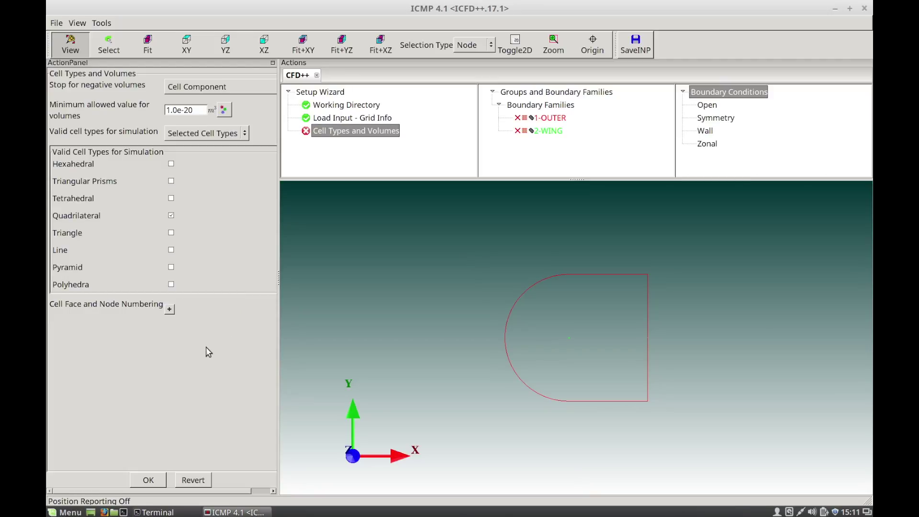
pyautogui.click(148, 481)
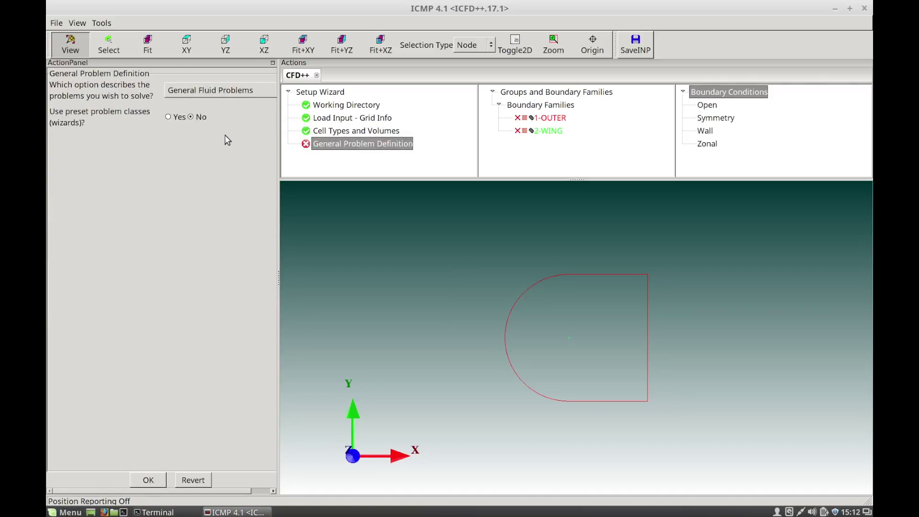
# - Define the problem as General Fluid Problems using the preset External Aero wizard
pyautogui.click(249, 93)
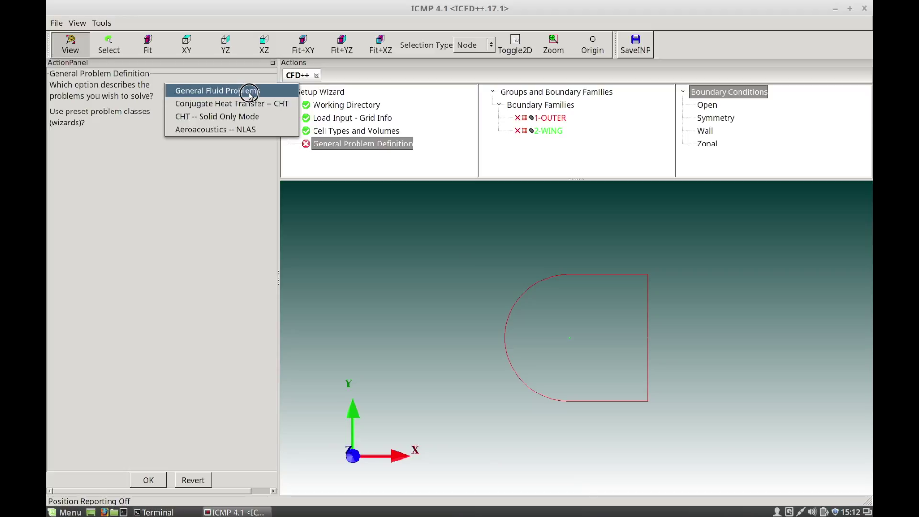
pyautogui.click(250, 91)
pyautogui.click(169, 117)
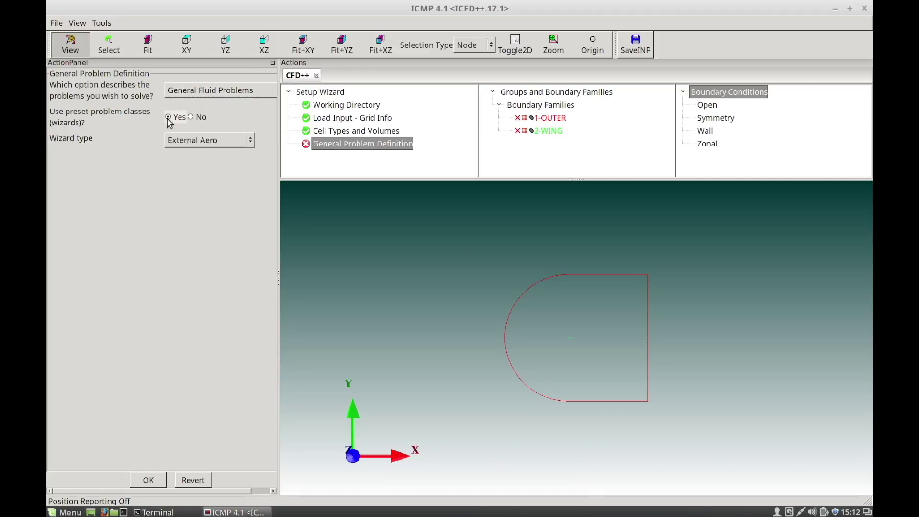
pyautogui.click(250, 142)
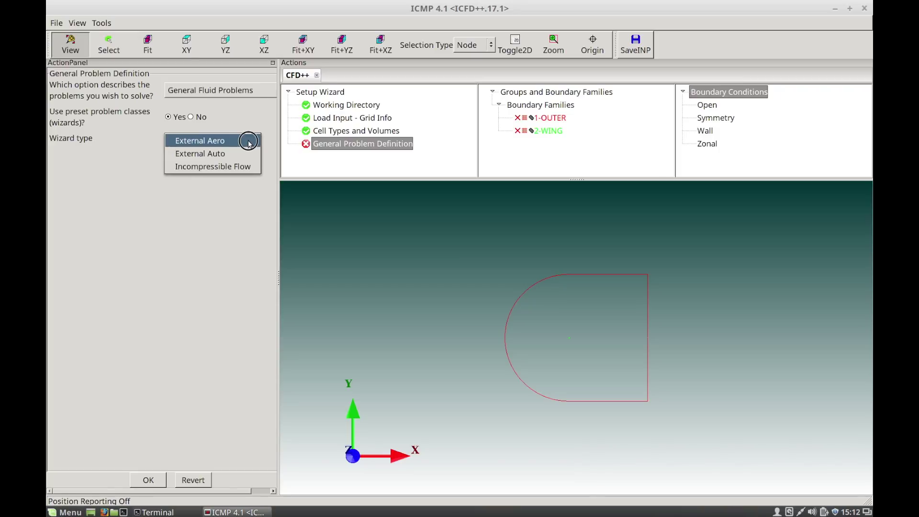
pyautogui.click(248, 141)
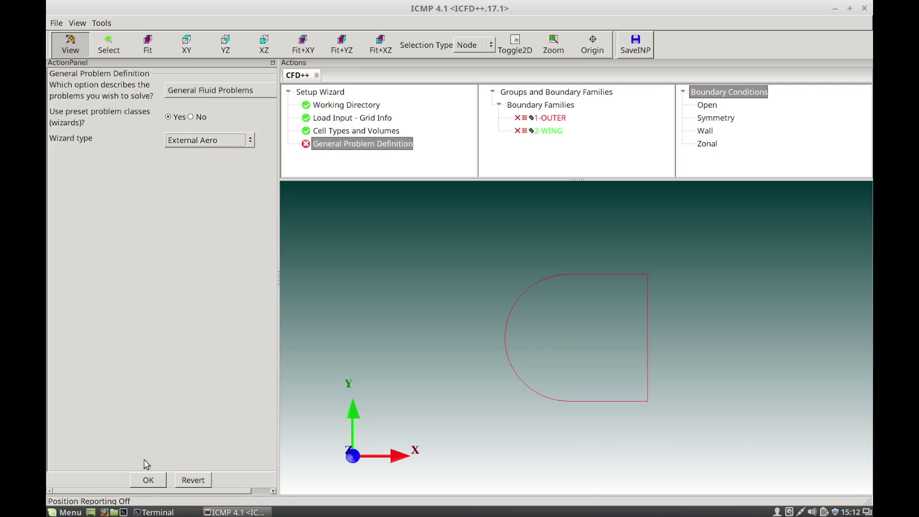
pyautogui.click(146, 477)
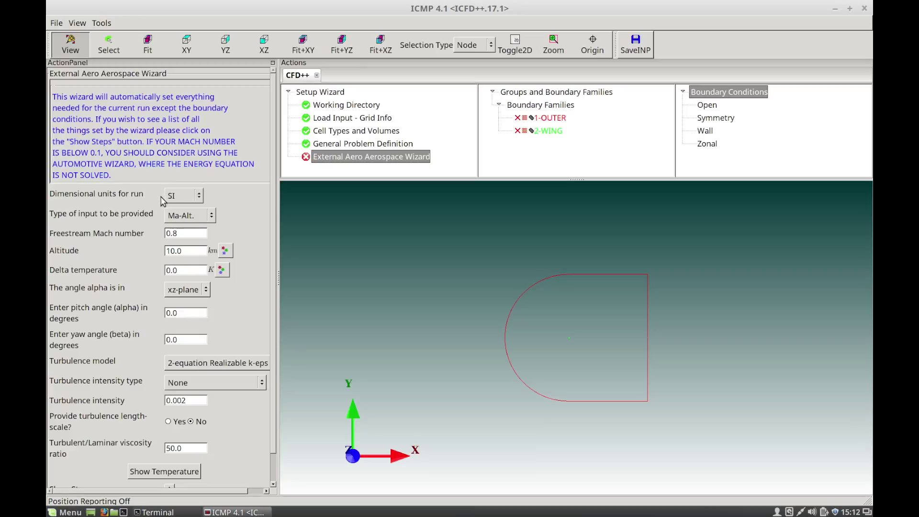
# - Choose Ma-Re-T freestream input with Mach number 0.15 and Reynolds number 1.76e6, and put the angle alpha in the xy-plane
pyautogui.click(212, 217)
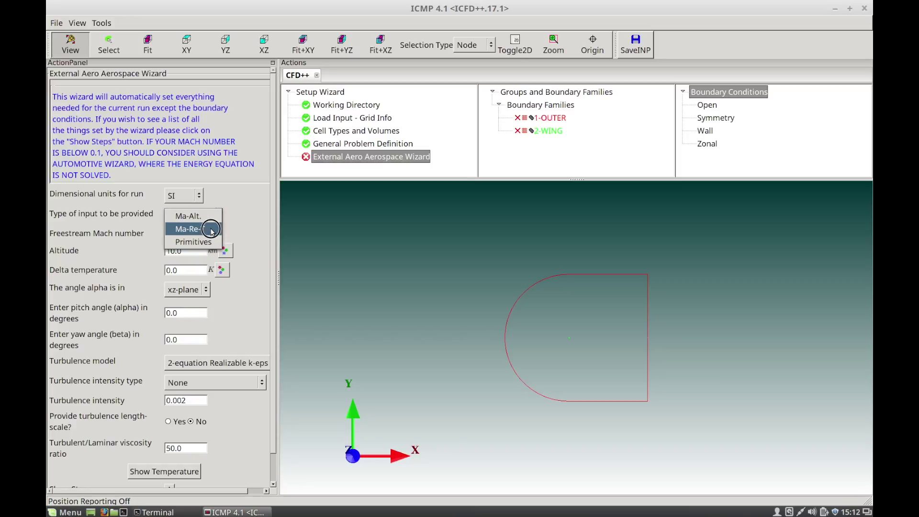
pyautogui.click(211, 229)
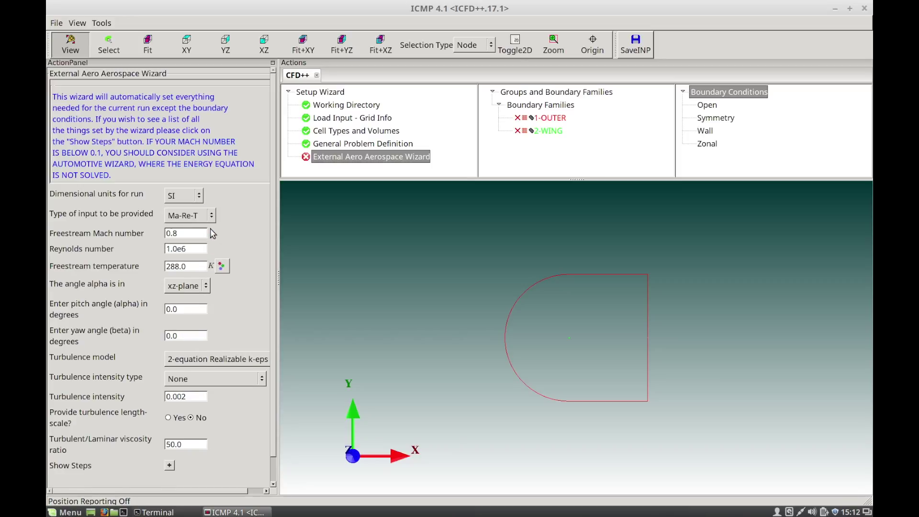
pyautogui.click(181, 234)
pyautogui.moveTo(181, 234); pyautogui.dragTo(154, 236)
pyautogui.write('0')
pyautogui.moveTo(191, 249); pyautogui.dragTo(160, 252)
pyautogui.write('15')
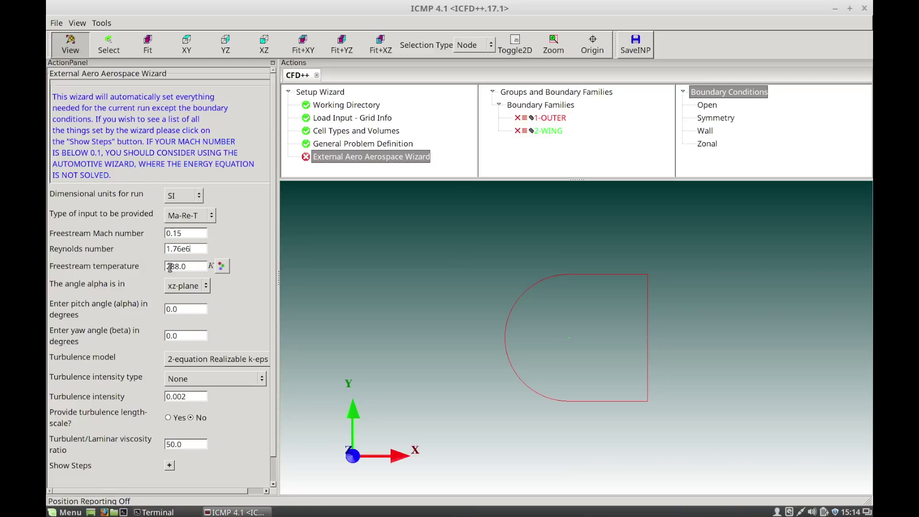
pyautogui.click(201, 287)
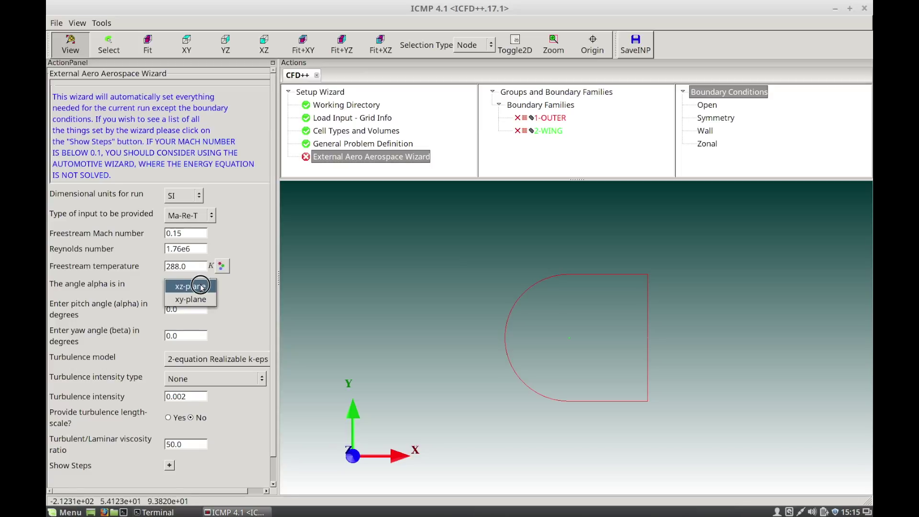
pyautogui.click(191, 300)
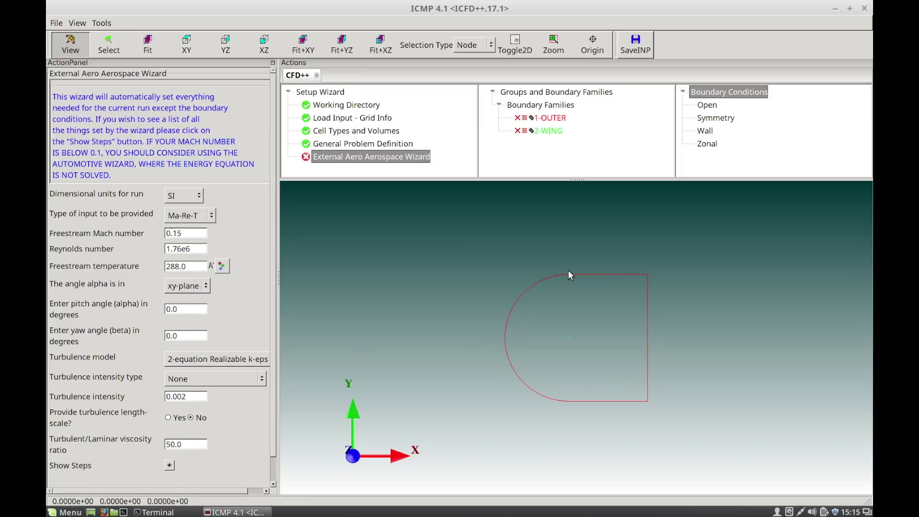
# - Show the 2D mesh and zoom in on the airfoil at the centre of the domain
pyautogui.click(515, 45)
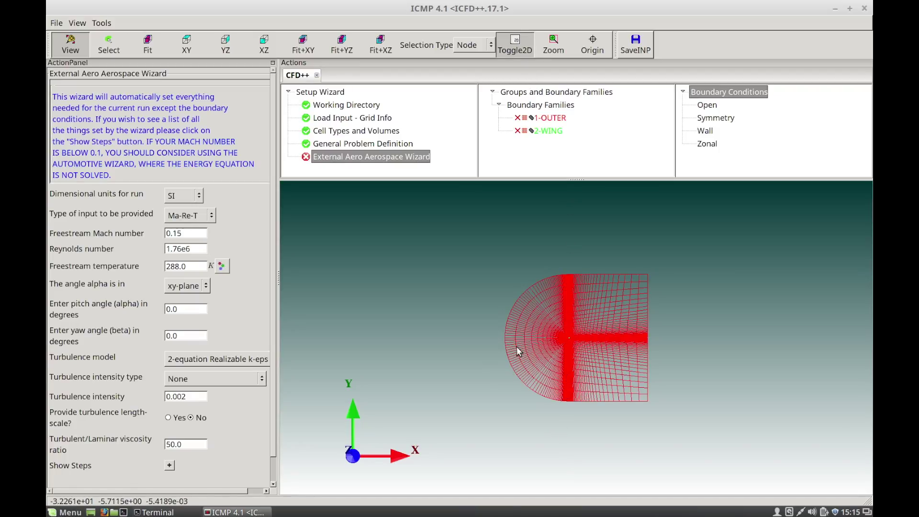
pyautogui.scroll(5, 517, 347)
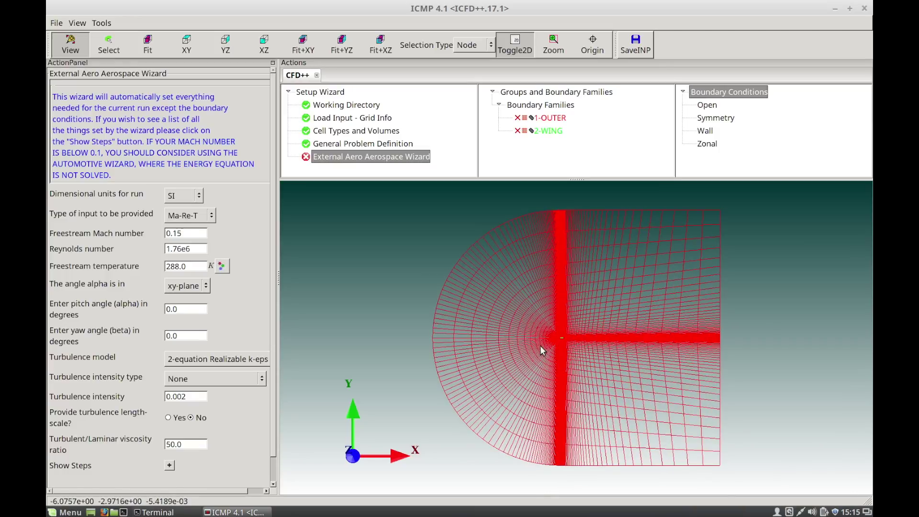
pyautogui.moveTo(565, 344); pyautogui.dragTo(558, 263, button='right')
pyautogui.moveTo(527, 389); pyautogui.dragTo(528, 314, button='right')
pyautogui.moveTo(484, 356); pyautogui.dragTo(591, 358, button='middle')
pyautogui.moveTo(525, 371); pyautogui.dragTo(523, 343, button='right')
pyautogui.moveTo(523, 342); pyautogui.dragTo(552, 354, button='middle')
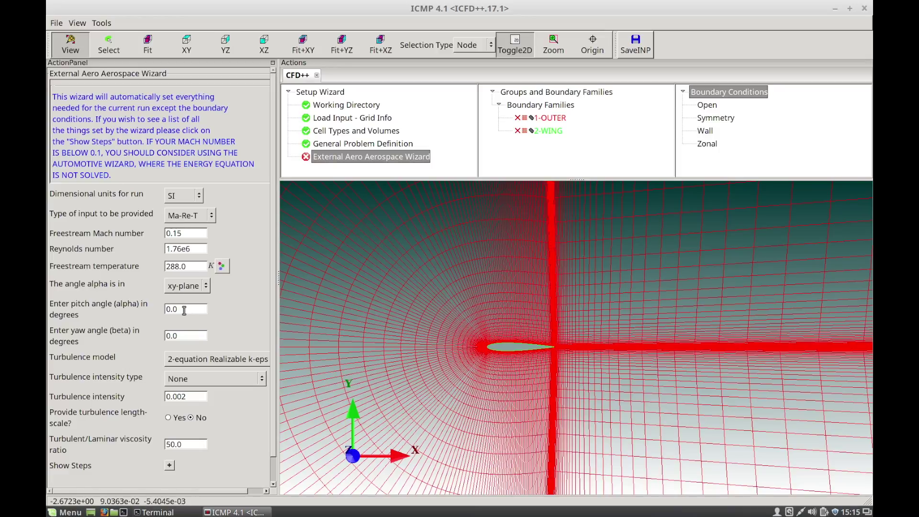
# - Set the pitch angle (alpha) to 6.0 degrees and the turbulence intensity to 0.02
pyautogui.moveTo(185, 310); pyautogui.dragTo(159, 313)
pyautogui.write('6')
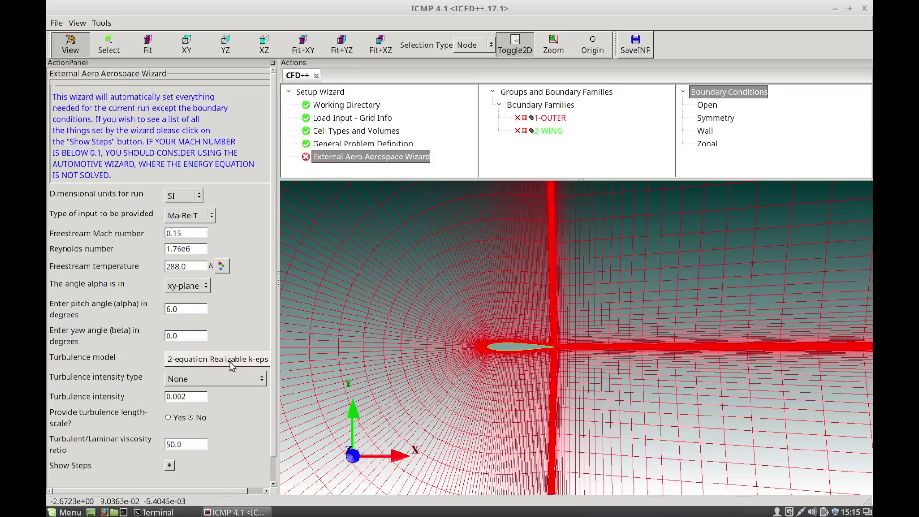
pyautogui.click(194, 397)
pyautogui.moveTo(194, 397); pyautogui.dragTo(164, 399)
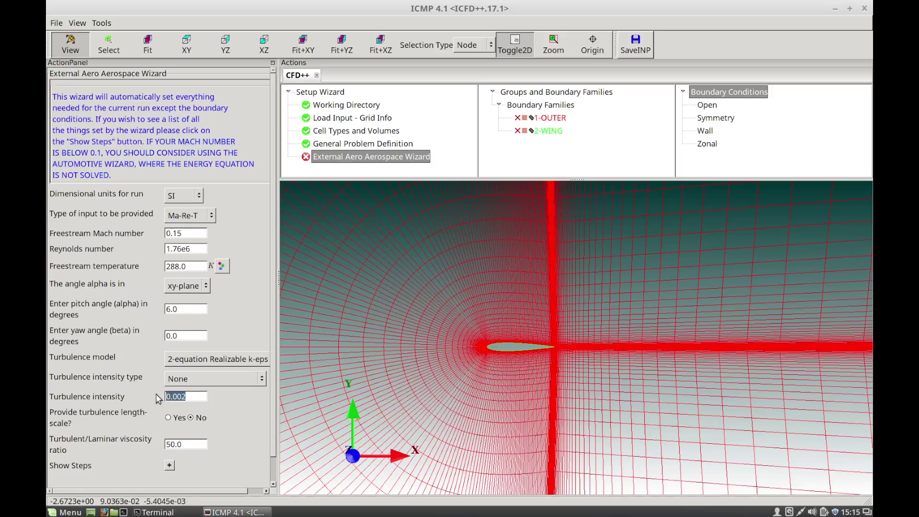
pyautogui.write('0.')
# - Keep the turbulent/laminar viscosity ratio at 50.0 and complete the External Aero wizard
pyautogui.click(194, 443)
pyautogui.moveTo(273, 430); pyautogui.dragTo(275, 464)
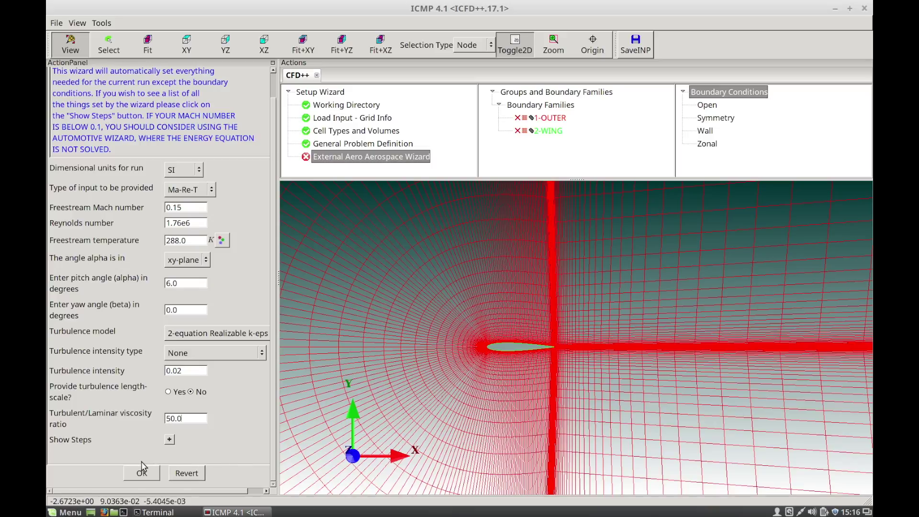
pyautogui.click(142, 474)
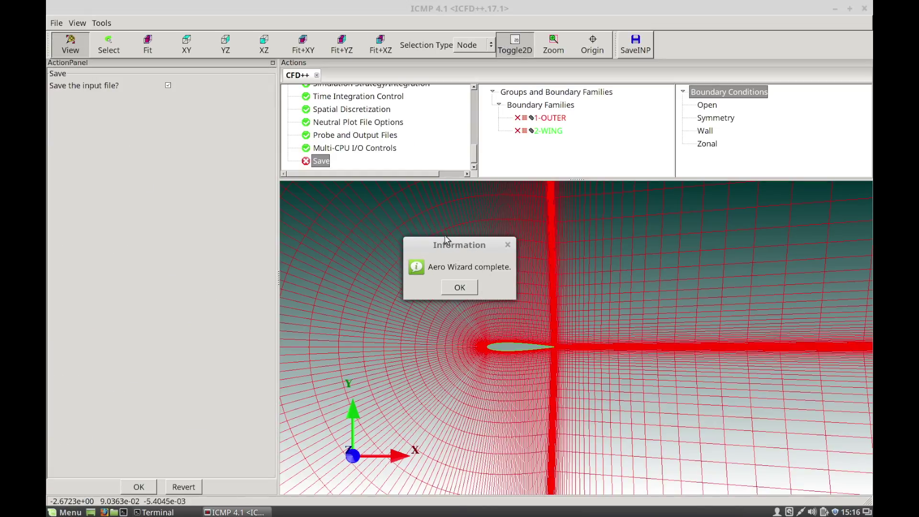
pyautogui.click(459, 288)
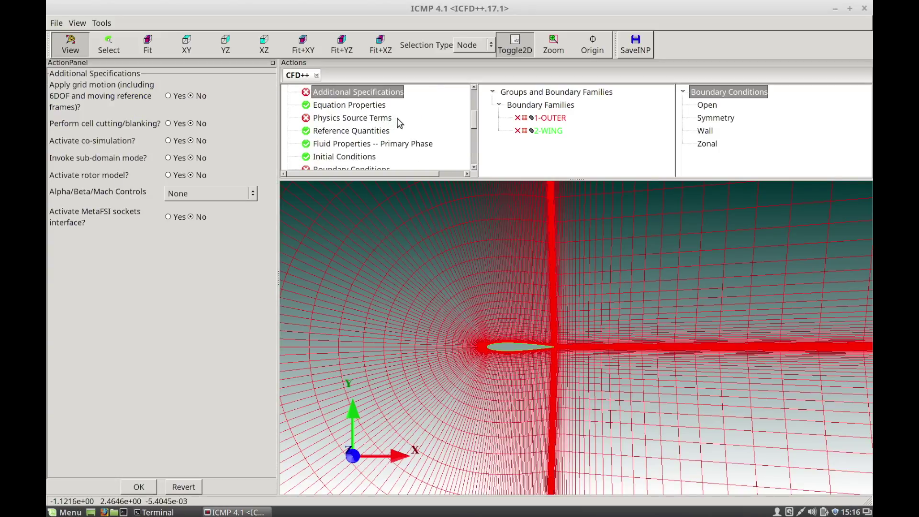
# - Accept the additional specifications with Alpha/Beta/Mach Controls set to None, and add no physics source terms
pyautogui.moveTo(475, 125)
pyautogui.mouseDown()
pyautogui.moveTo(479, 107)
pyautogui.moveTo(474, 162)
pyautogui.moveTo(477, 102)
pyautogui.moveTo(478, 162)
pyautogui.moveTo(479, 119)
pyautogui.mouseUp()
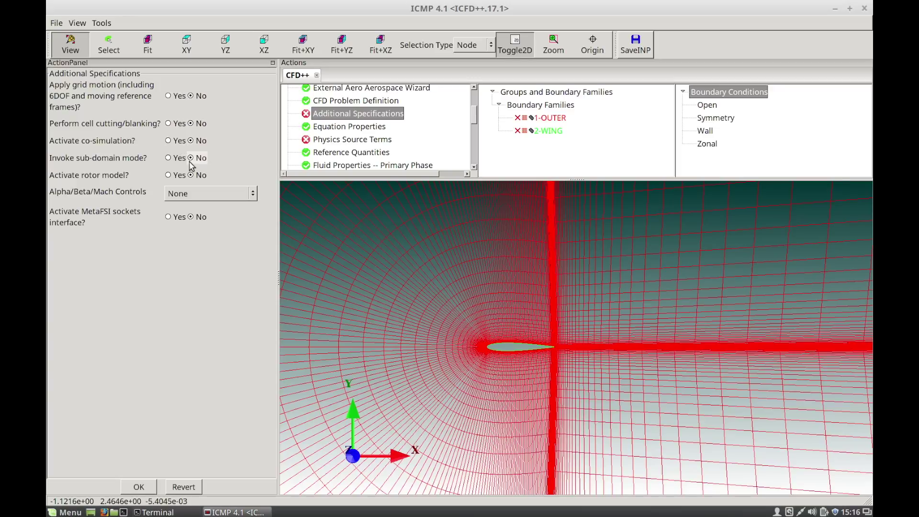
pyautogui.click(250, 197)
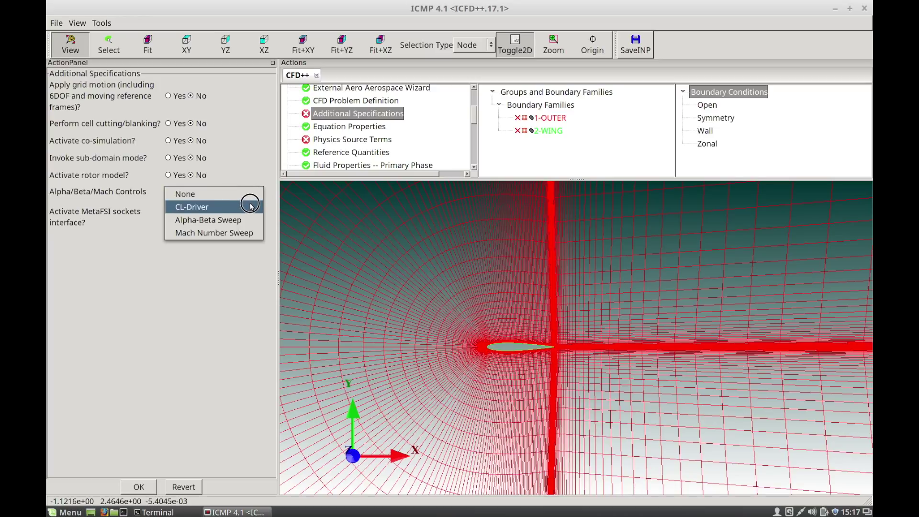
pyautogui.click(211, 194)
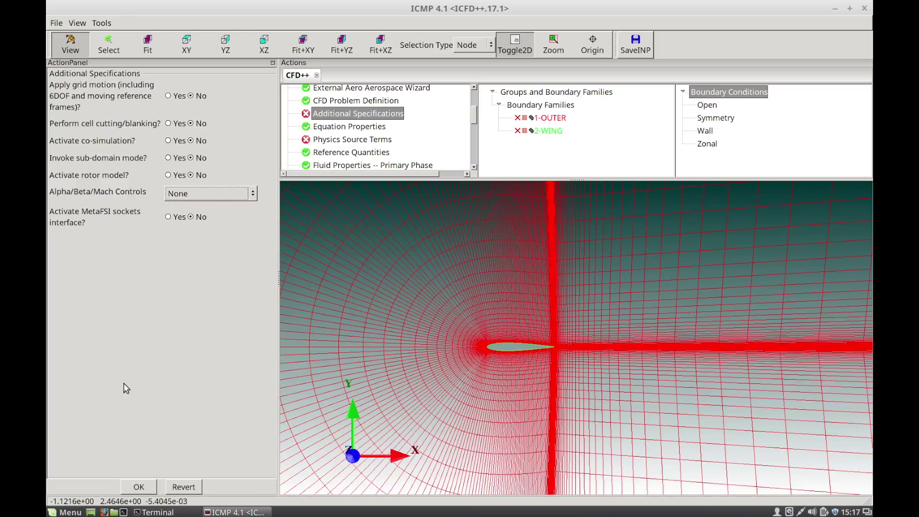
pyautogui.click(139, 490)
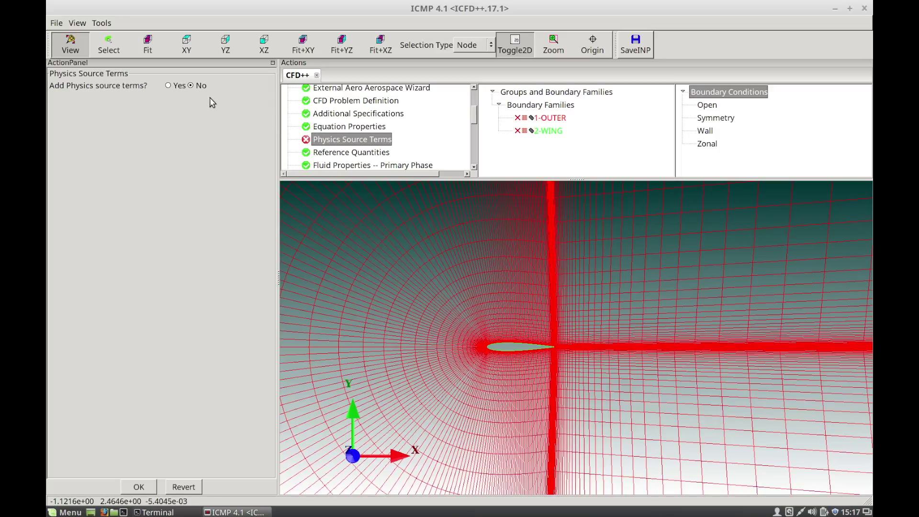
pyautogui.click(191, 85)
pyautogui.click(139, 487)
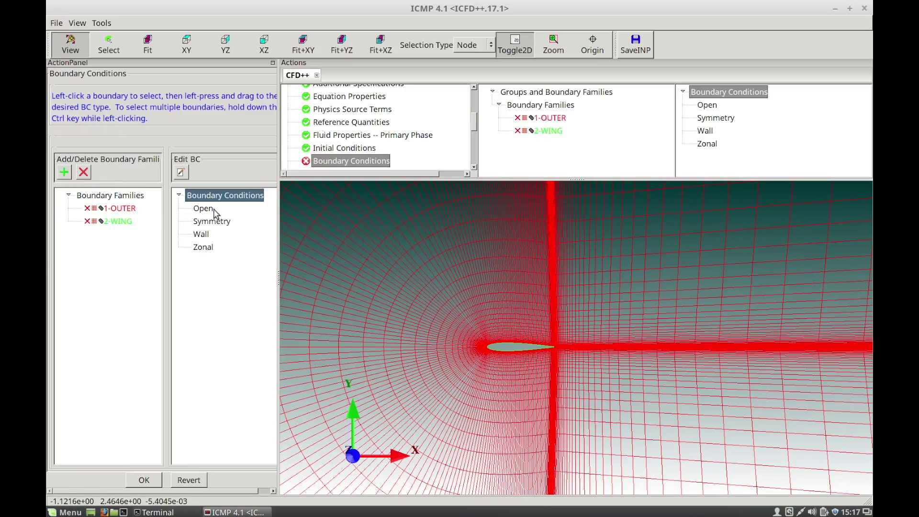
# - Assign an Open boundary condition to the 1-OUTER boundary family
pyautogui.click(124, 209)
pyautogui.moveTo(125, 211); pyautogui.dragTo(199, 212)
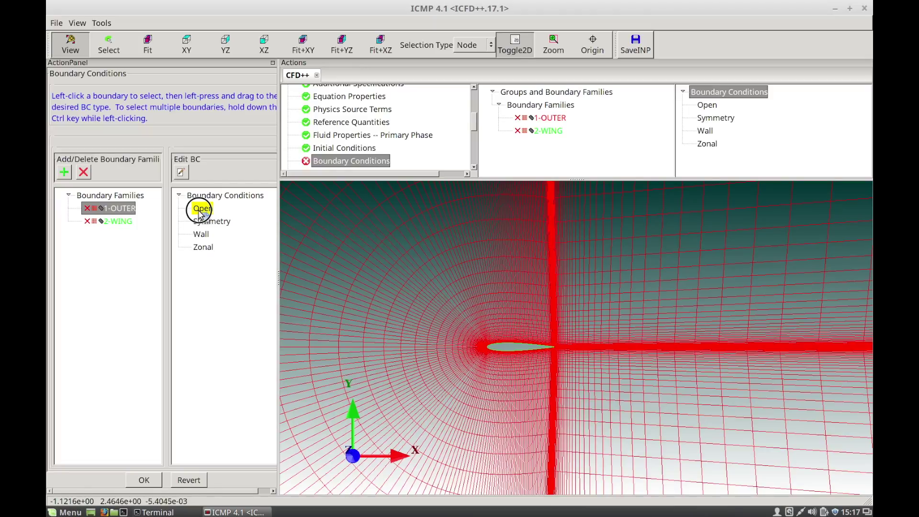
pyautogui.moveTo(200, 212); pyautogui.dragTo(200, 213)
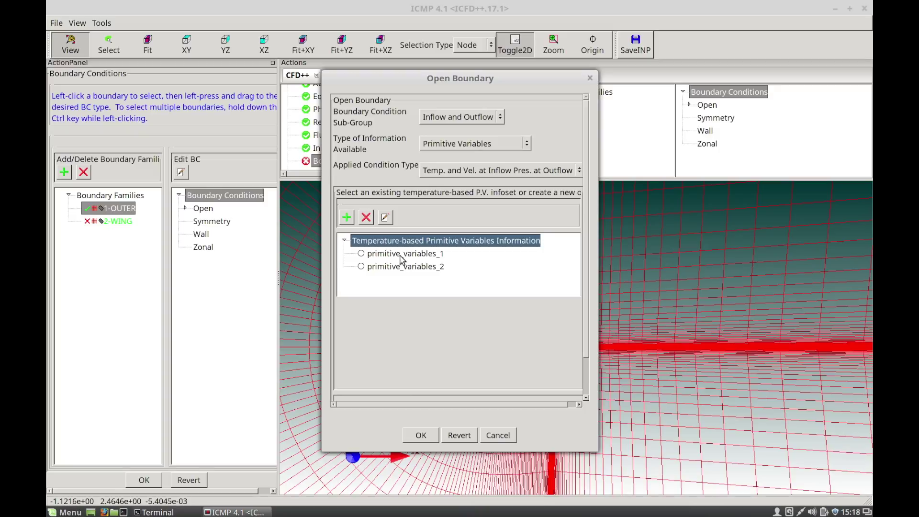
# - Compare the two temperature-based primitive variables infosets and apply primitive_variables_2 to the outer inflow/outflow boundary
pyautogui.click(402, 256)
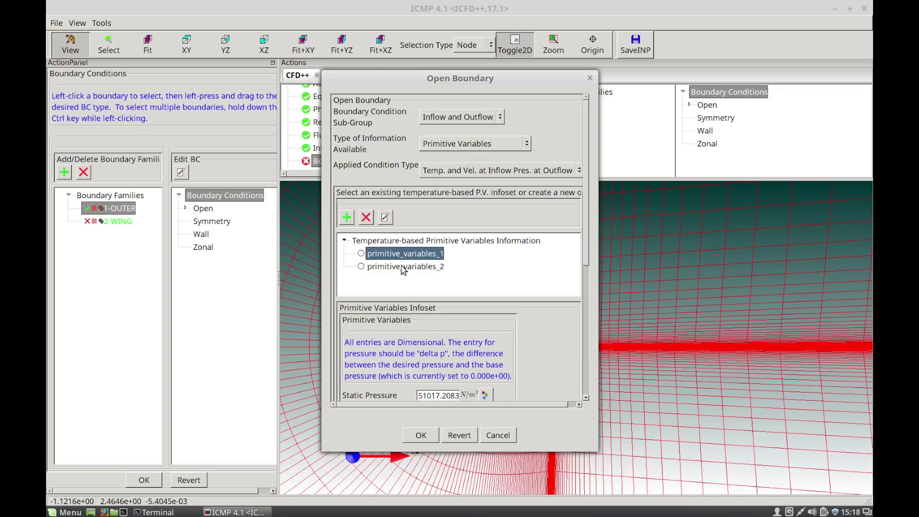
pyautogui.click(404, 266)
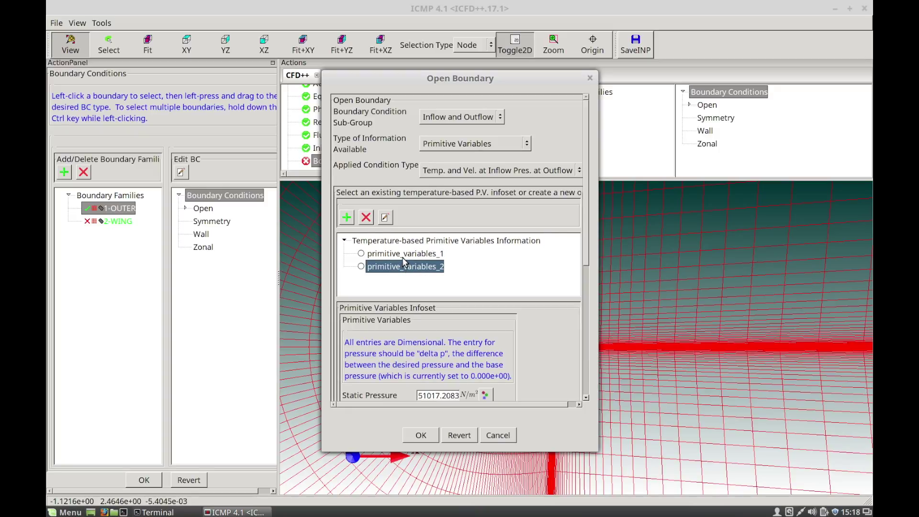
pyautogui.click(402, 257)
pyautogui.moveTo(585, 245); pyautogui.dragTo(589, 323)
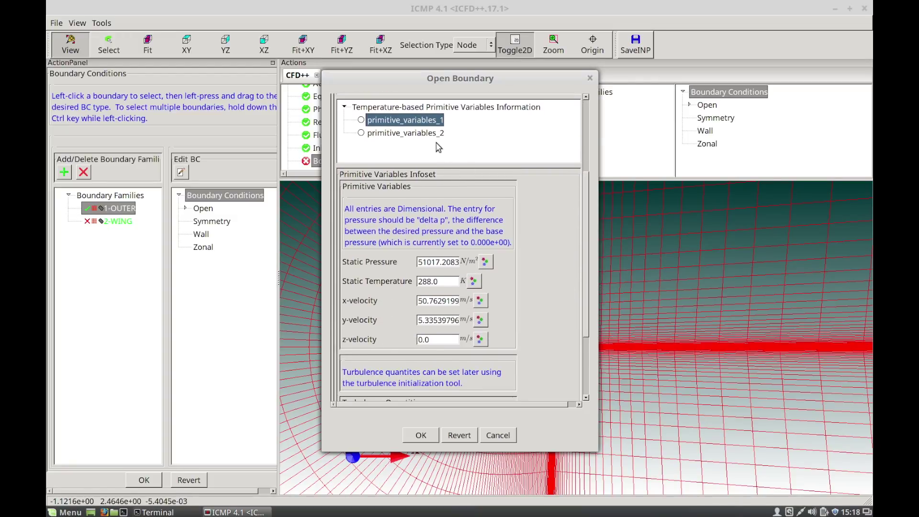
pyautogui.click(411, 134)
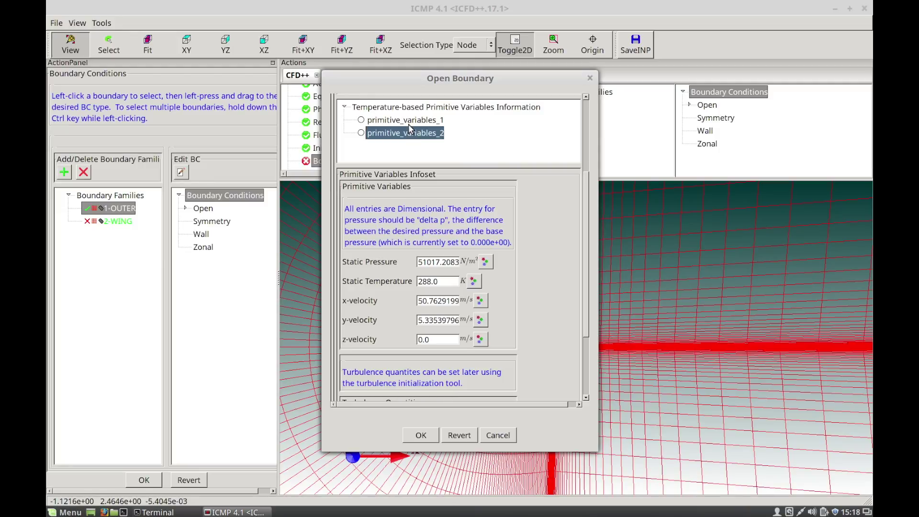
pyautogui.click(410, 123)
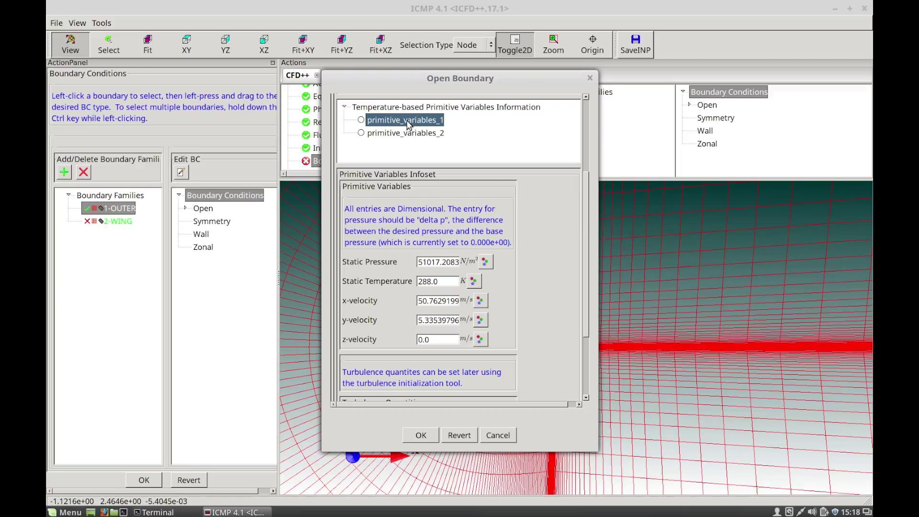
pyautogui.moveTo(407, 78); pyautogui.dragTo(552, 78)
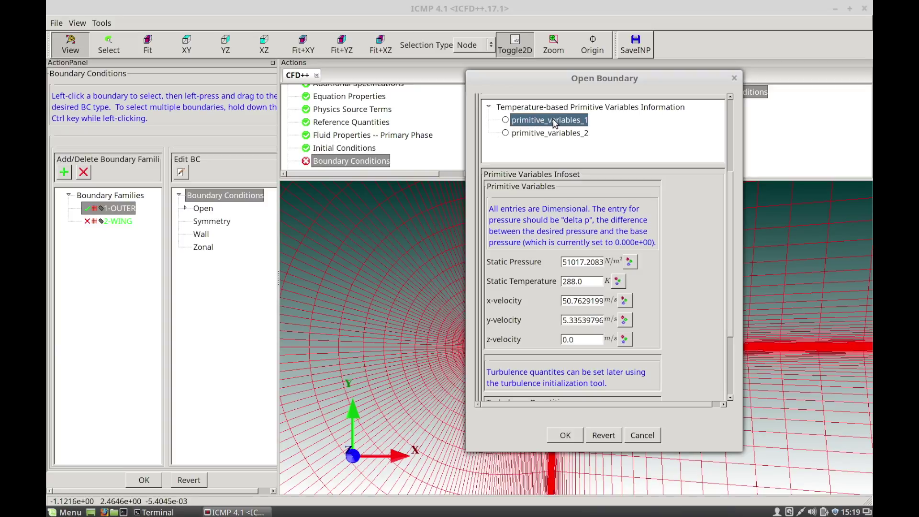
pyautogui.moveTo(547, 80); pyautogui.dragTo(452, 99)
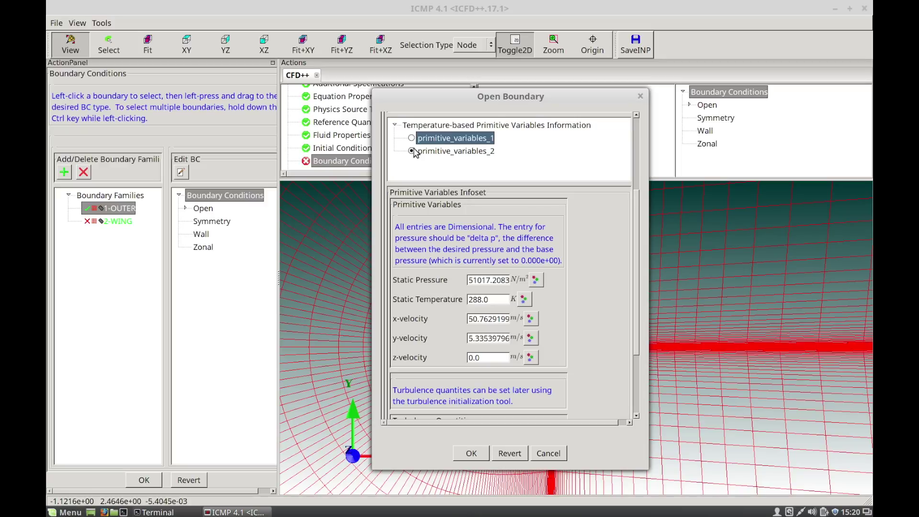
pyautogui.click(412, 151)
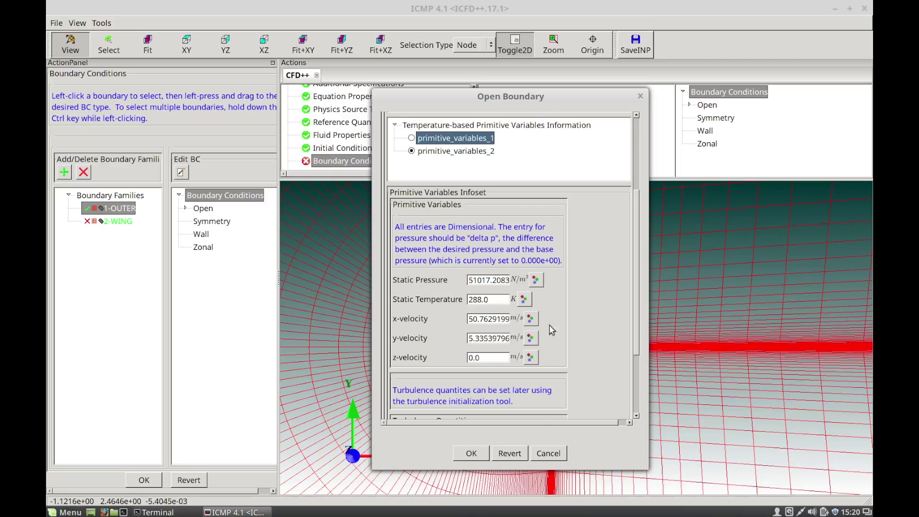
pyautogui.click(471, 454)
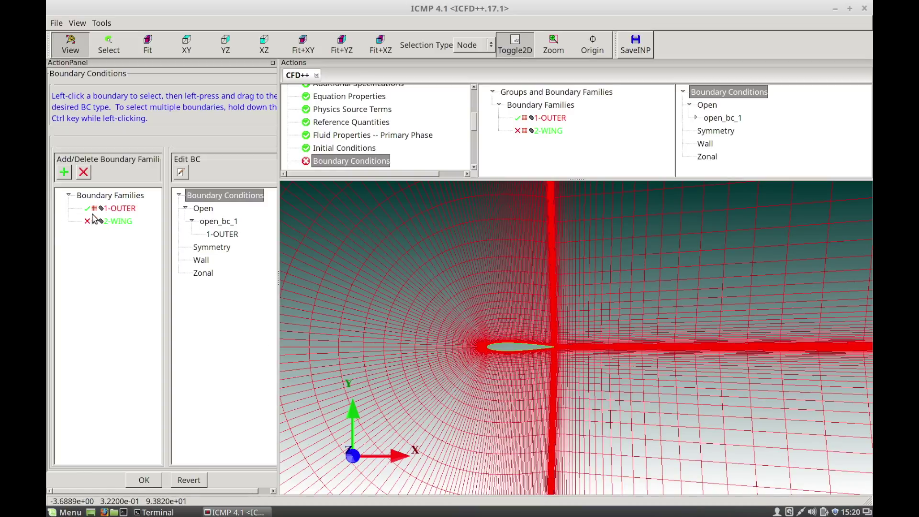
# - Assign a viscous, solve-to-wall, adiabatic Wall condition to the 2-WING boundary family and complete the boundary conditions
pyautogui.click(109, 208)
pyautogui.moveTo(116, 216)
pyautogui.click(113, 222)
pyautogui.click(110, 222)
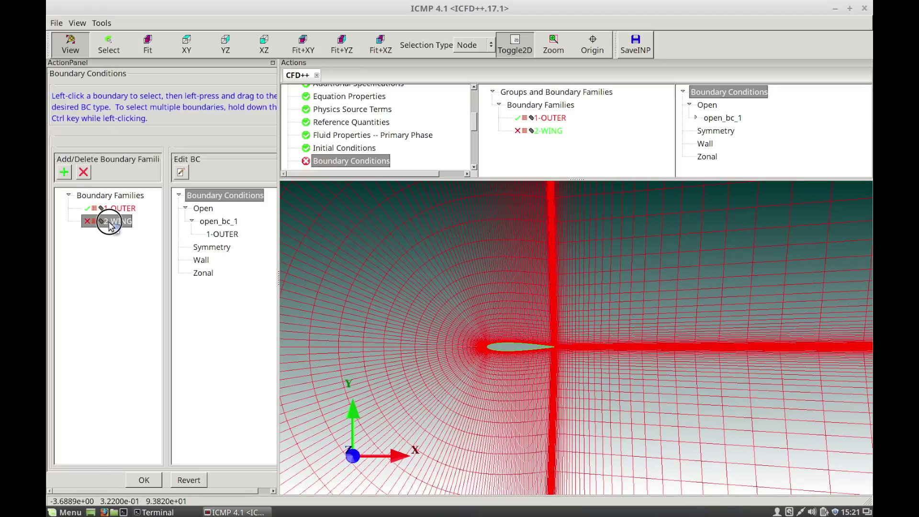
pyautogui.moveTo(110, 225); pyautogui.dragTo(203, 265)
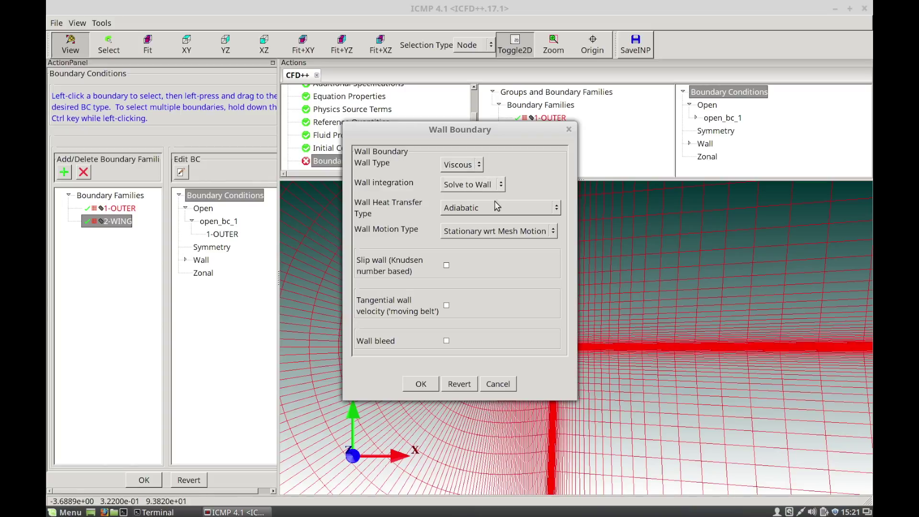
pyautogui.click(420, 385)
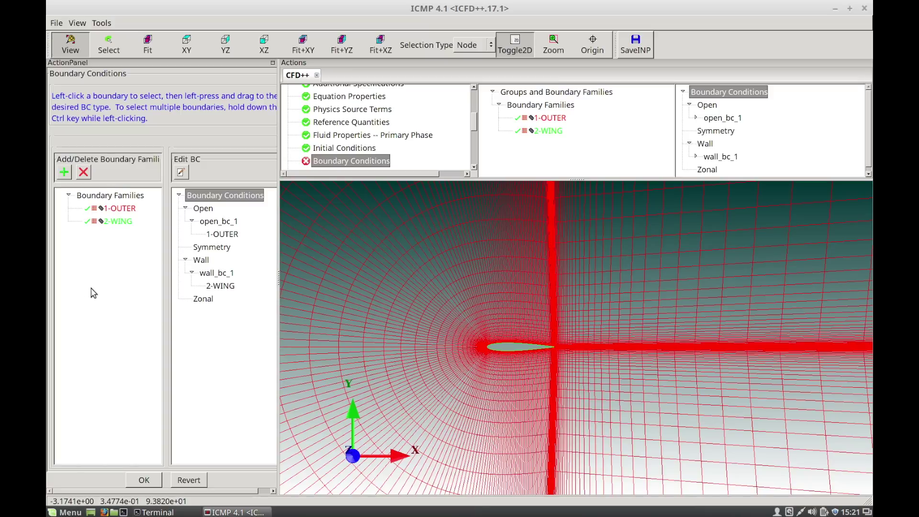
pyautogui.click(145, 481)
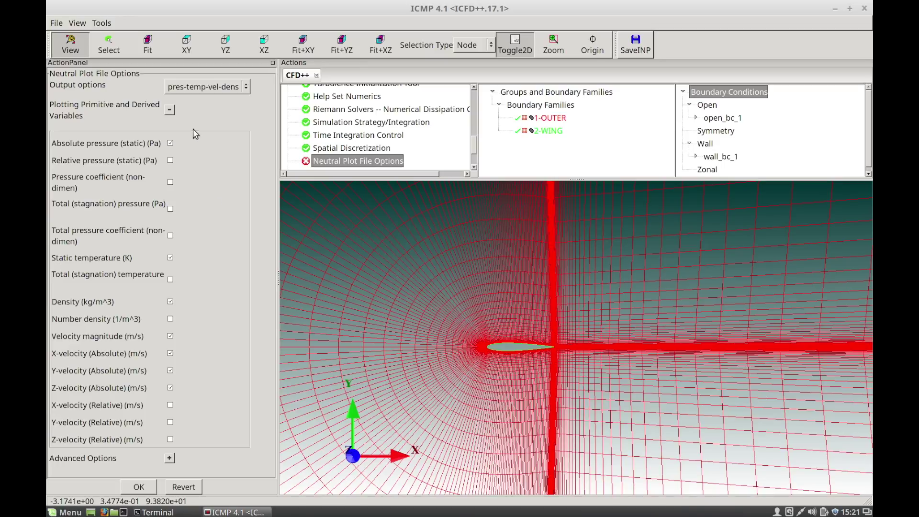
# - Add the ratio of turbulent/laminar viscosity to the turbulence plot variables, and save the neutral plot file options with copying to plot output
pyautogui.click(213, 90)
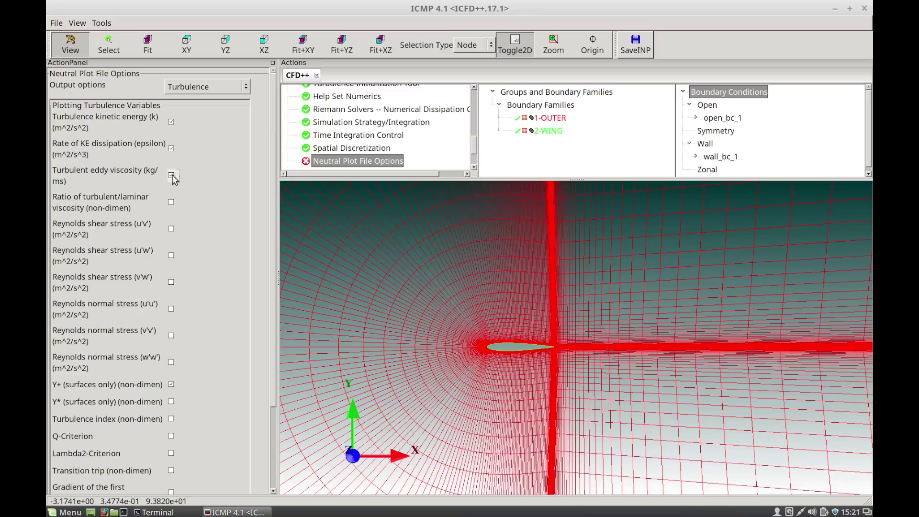
pyautogui.click(172, 203)
pyautogui.moveTo(273, 294); pyautogui.dragTo(276, 402)
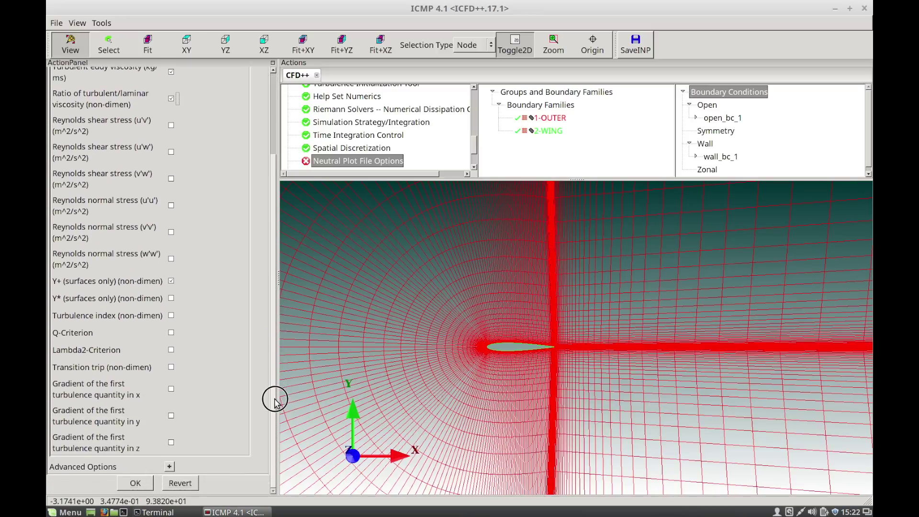
pyautogui.click(136, 483)
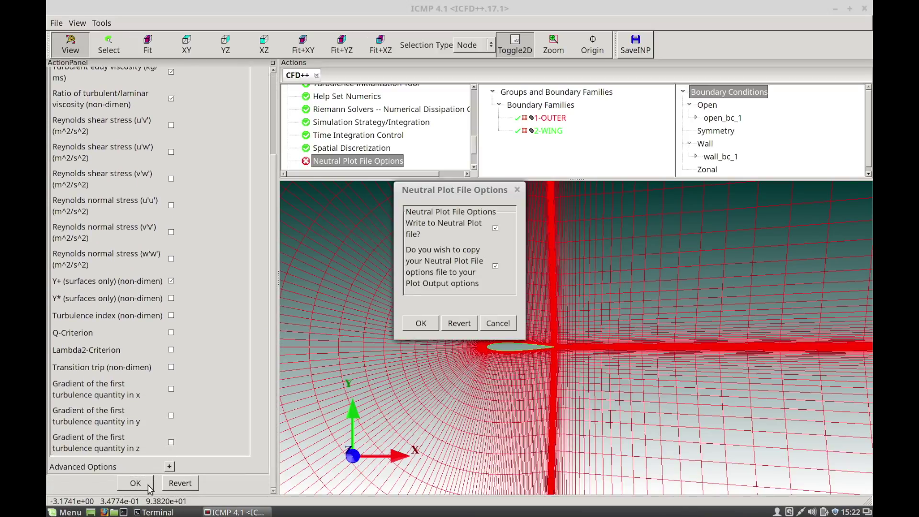
pyautogui.click(420, 324)
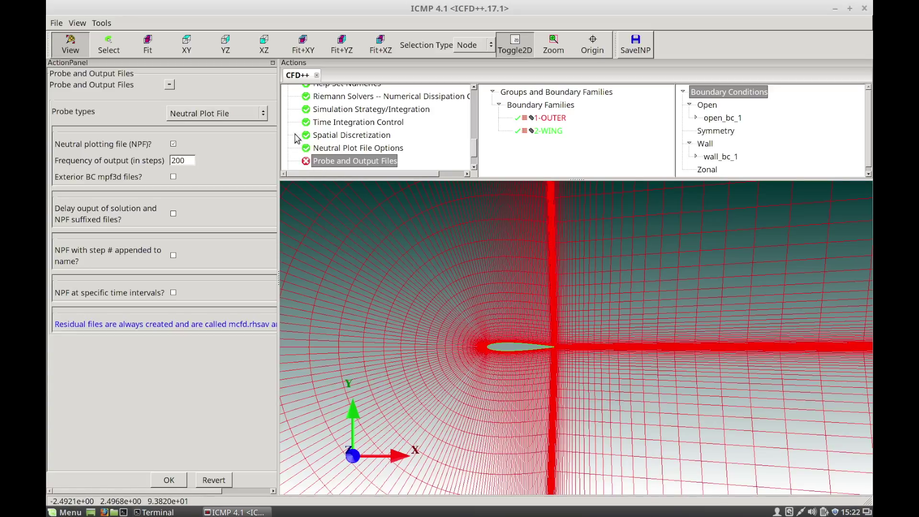
# - Accept the probe and output files with neutral plot file output every 200 steps, and save the input file
pyautogui.click(243, 113)
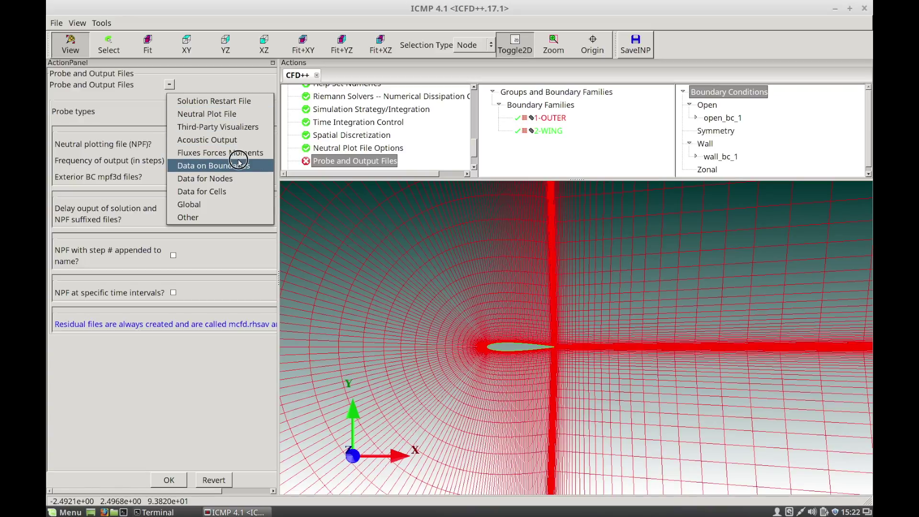
pyautogui.click(227, 86)
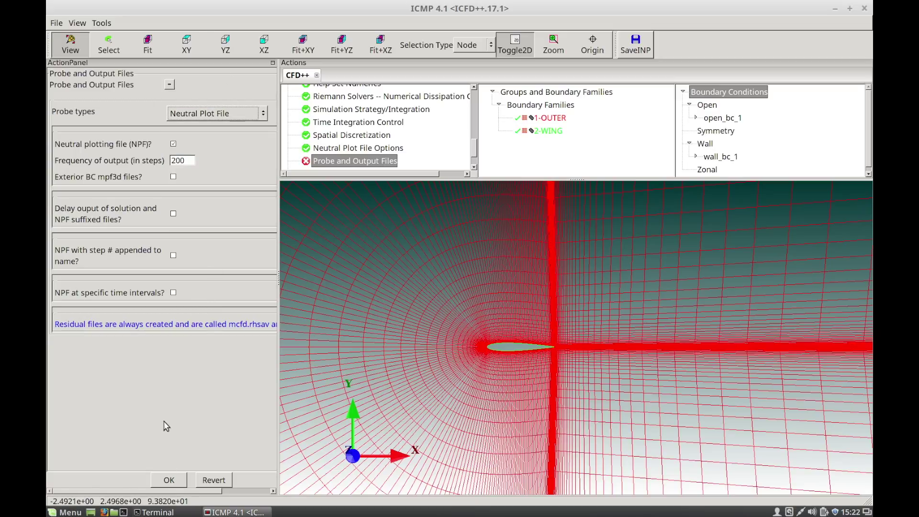
pyautogui.click(169, 481)
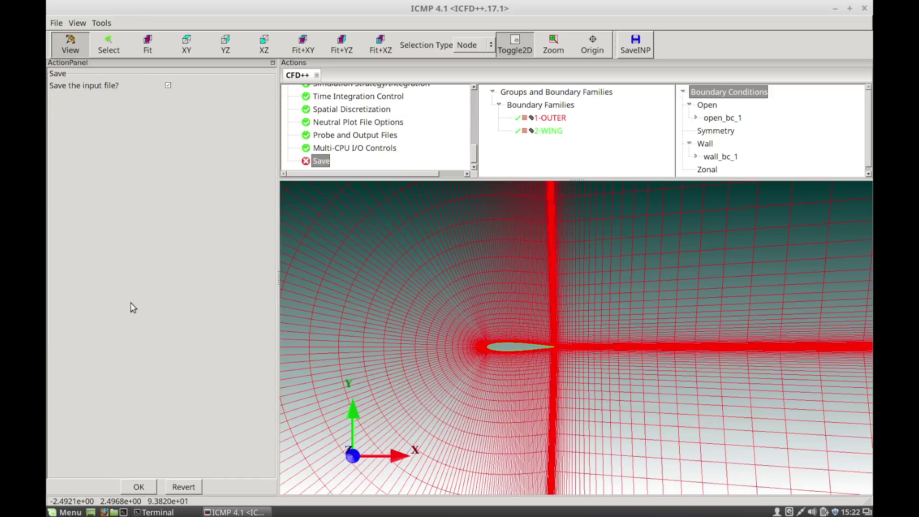
pyautogui.click(141, 484)
pyautogui.click(420, 293)
# - Run CFD++ in double precision on a single CPU and end the run with a clean stop
pyautogui.moveTo(420, 293); pyautogui.dragTo(423, 405, button='right')
pyautogui.moveTo(496, 297); pyautogui.dragTo(431, 335, button='right')
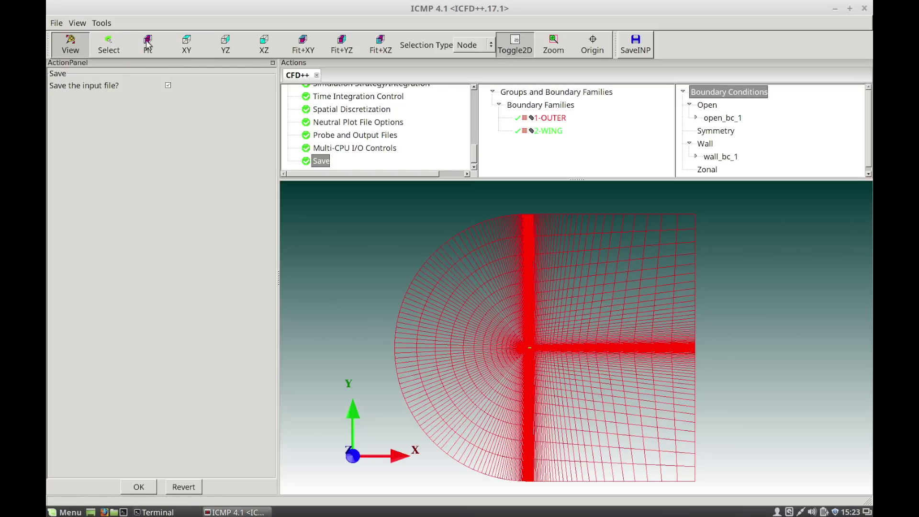
pyautogui.click(107, 23)
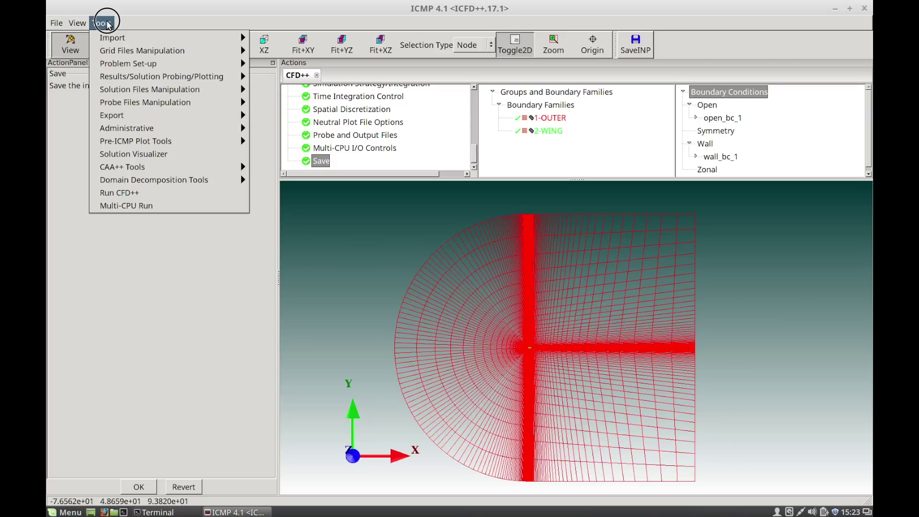
pyautogui.click(127, 193)
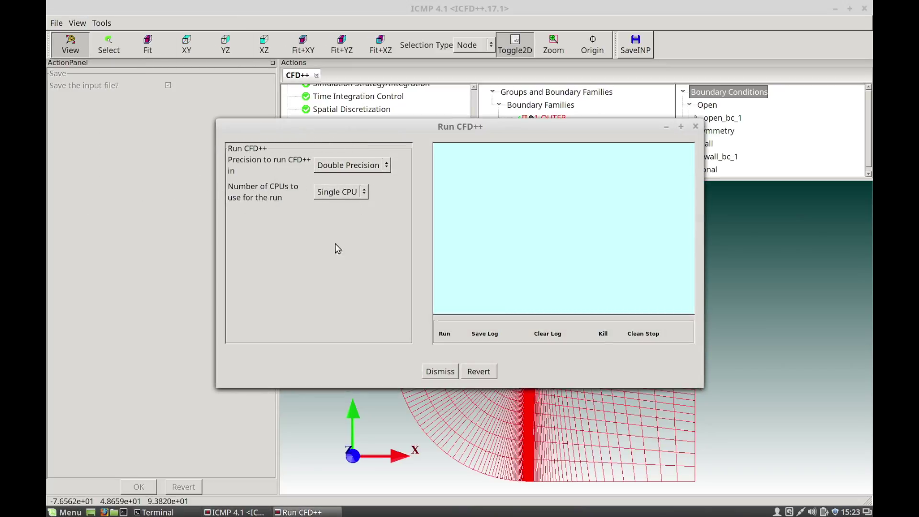
pyautogui.click(447, 334)
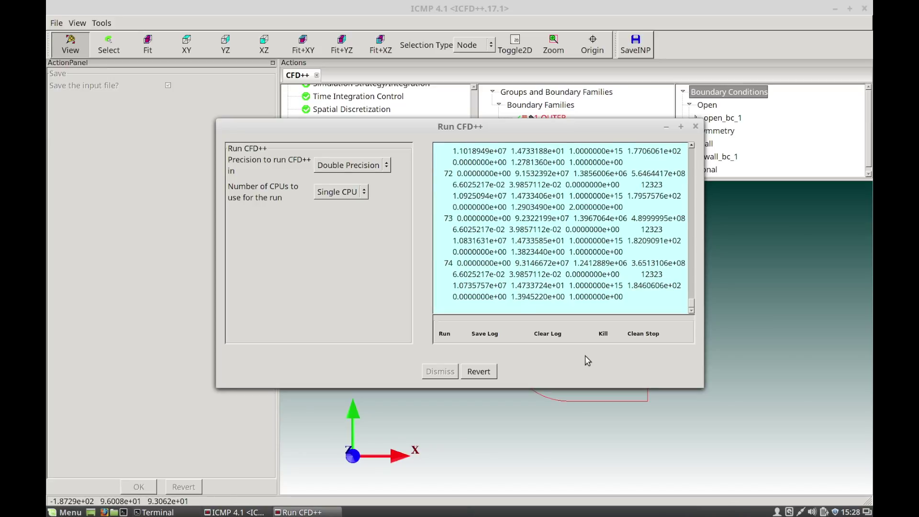
pyautogui.click(645, 335)
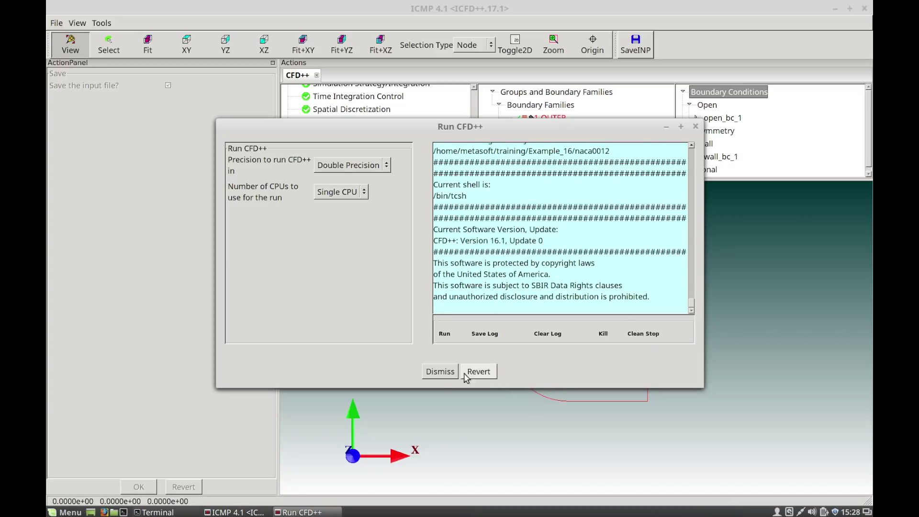
pyautogui.click(440, 372)
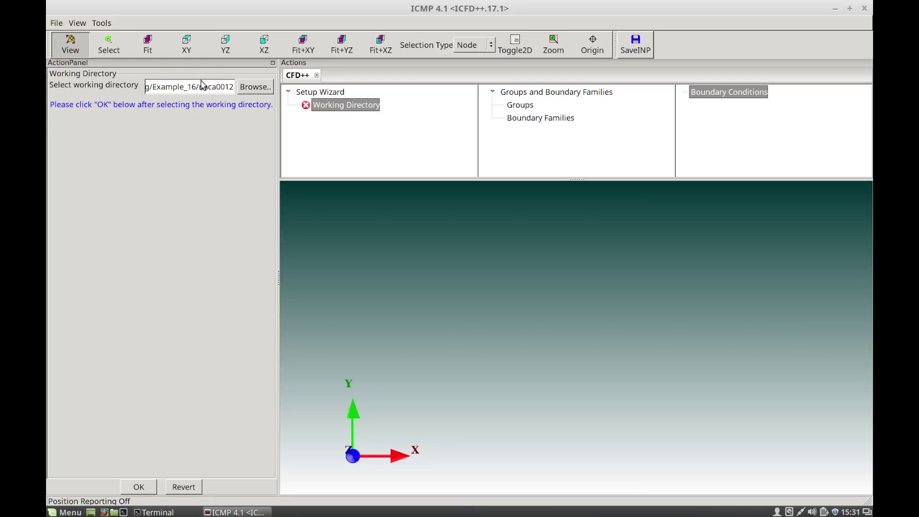
# - Check the contents of the naca0012 working directory without choosing another folder
pyautogui.click(254, 87)
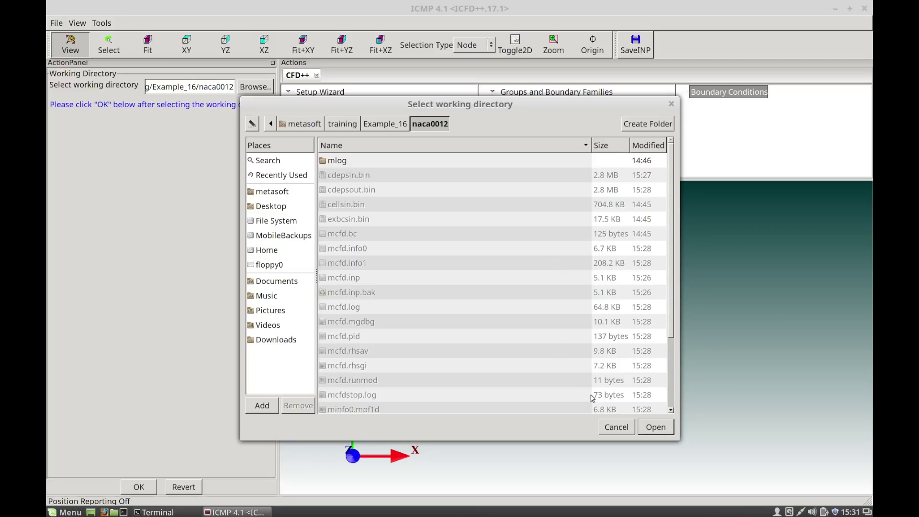
pyautogui.click(616, 427)
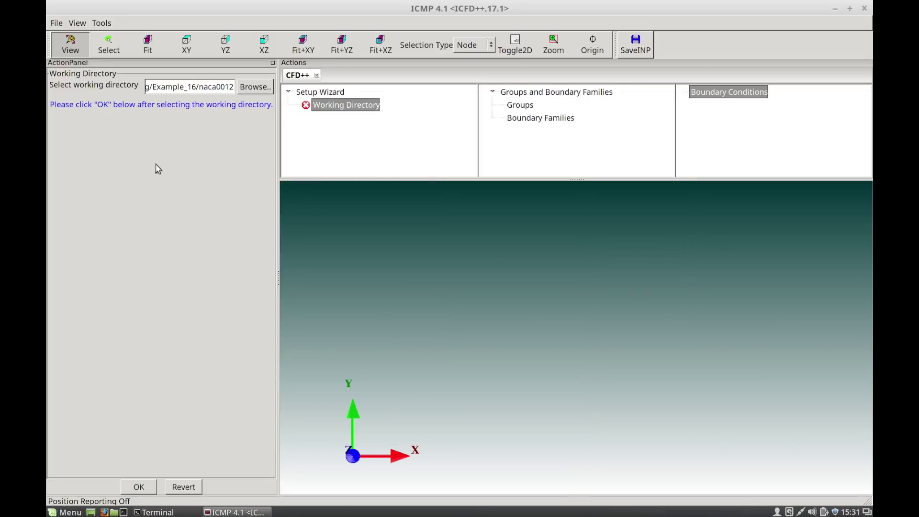
# - Confirm the naca0012 working directory and analyze the grid files with the BC family file, without loading the existing input file
pyautogui.click(138, 487)
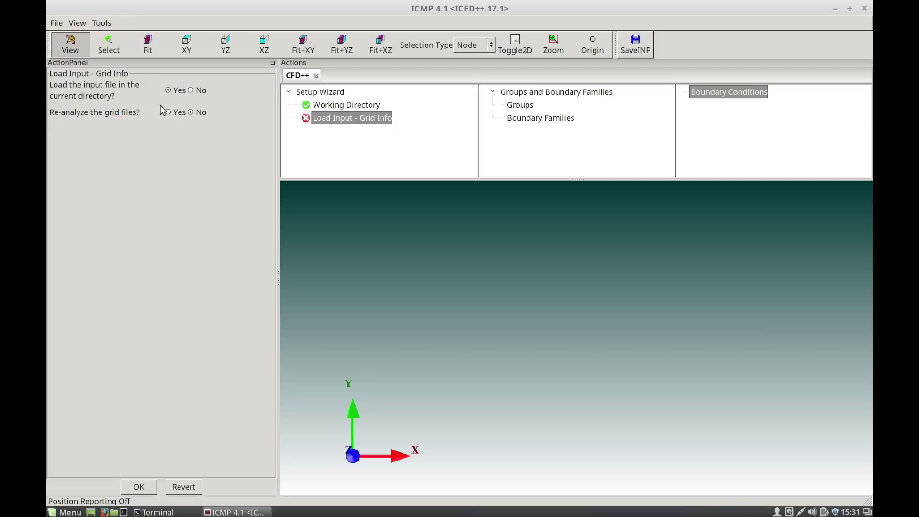
pyautogui.click(192, 90)
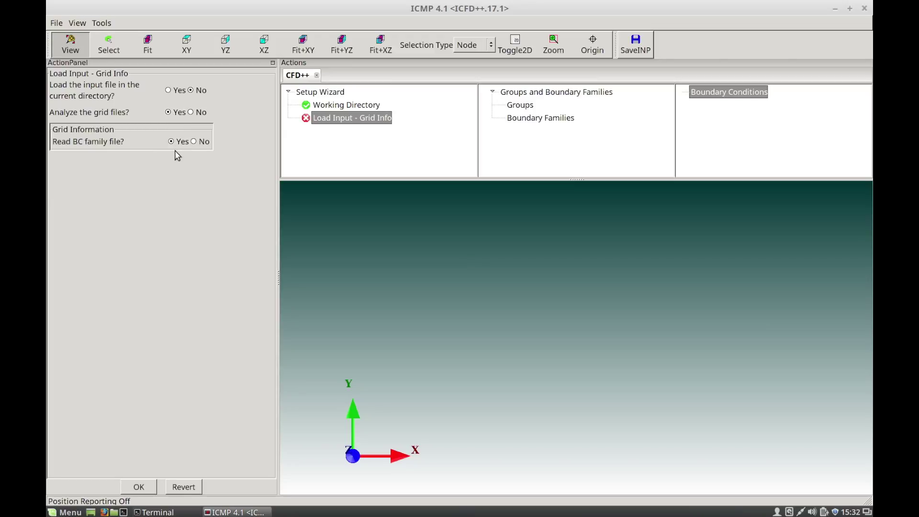
pyautogui.click(139, 487)
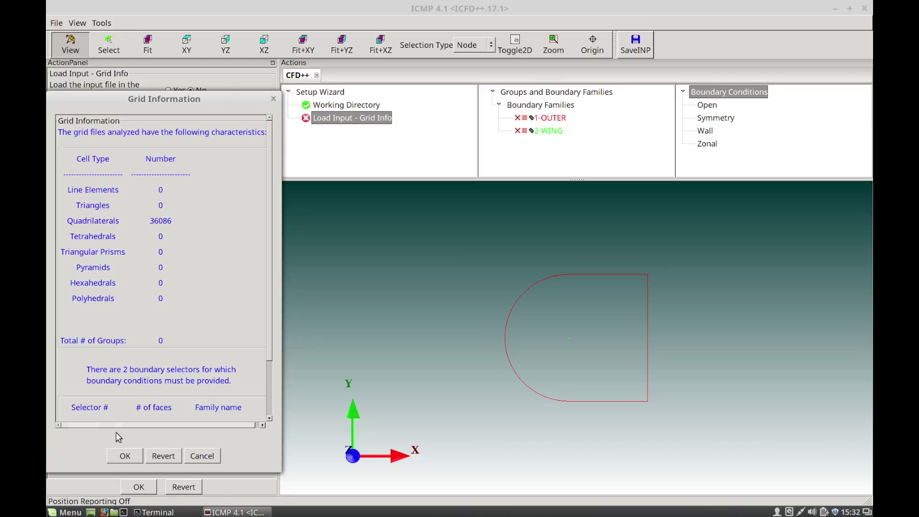
pyautogui.click(120, 457)
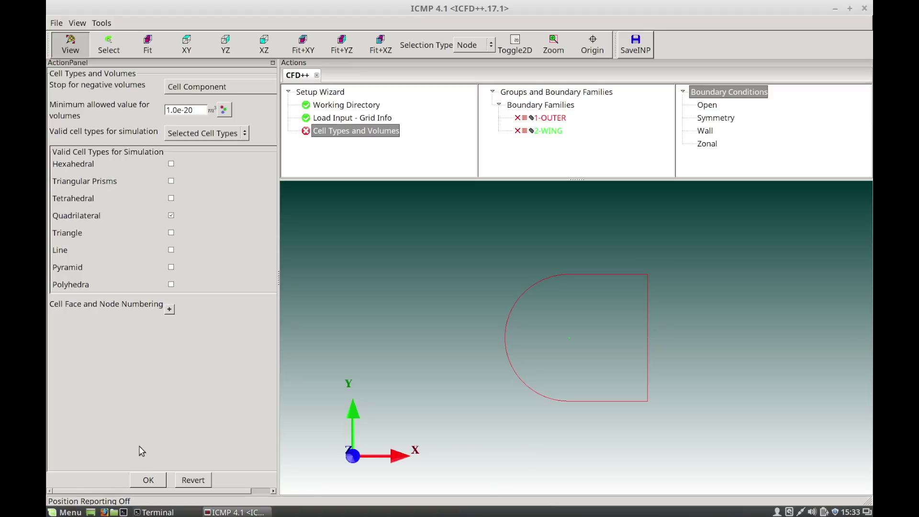
# - Accept quadrilateral cells for the simulation and define a general fluid problem using the External Aero preset wizard
pyautogui.click(146, 482)
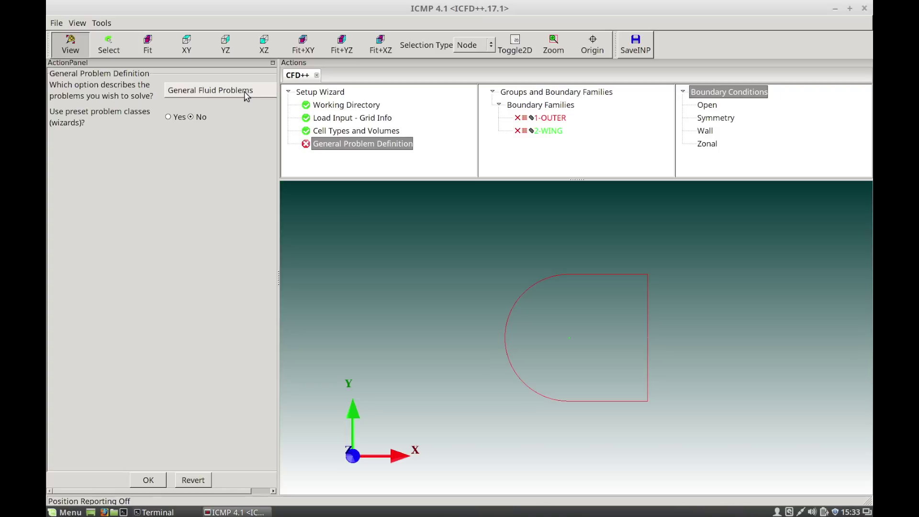
pyautogui.click(169, 117)
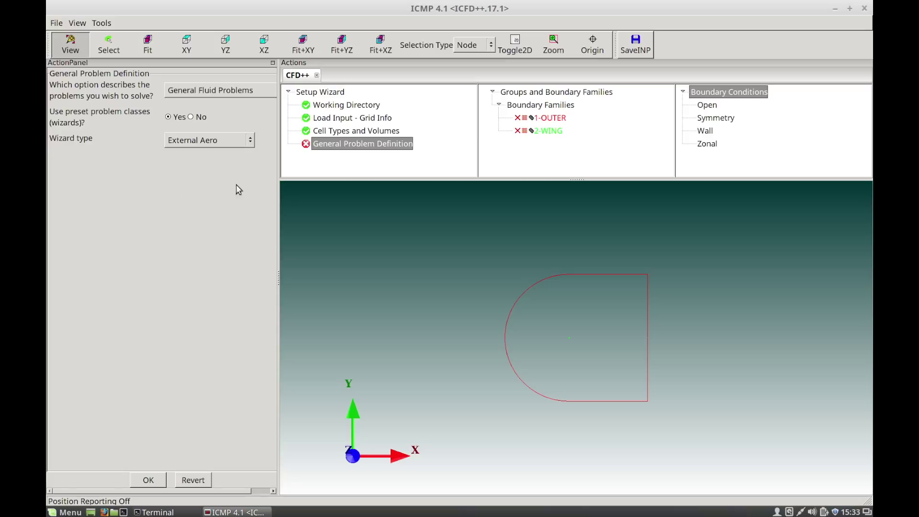
pyautogui.click(250, 141)
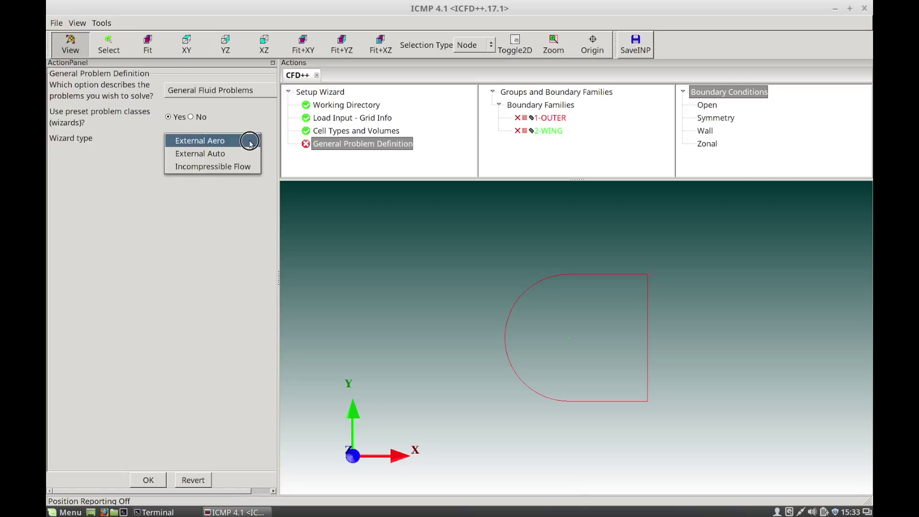
pyautogui.click(250, 142)
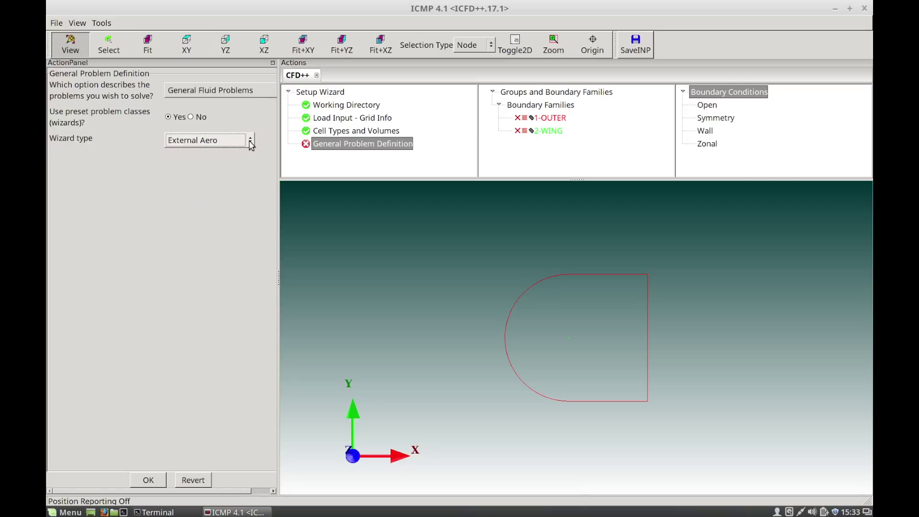
pyautogui.click(149, 481)
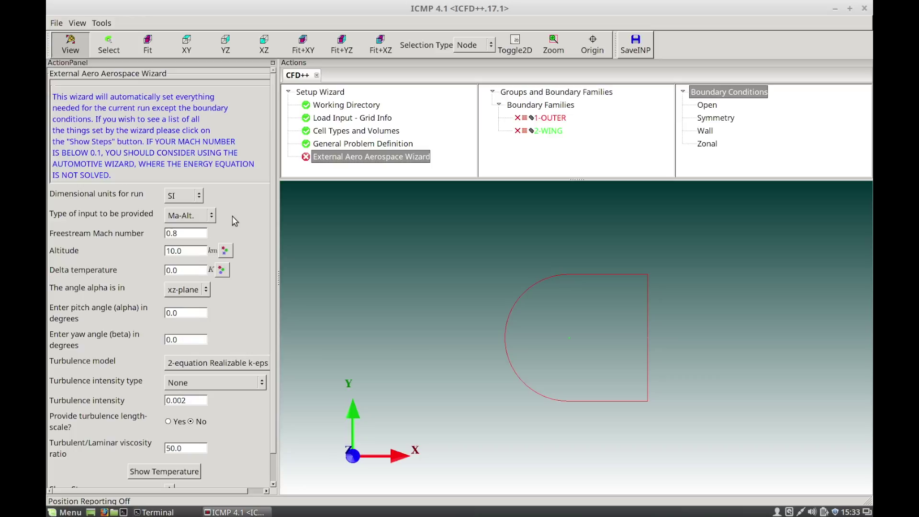
# - Set the wizard's freestream input to Ma-Re-T with Mach number 0.15, Reynolds number 1.76e6 and angle alpha in the xy-plane
pyautogui.click(204, 216)
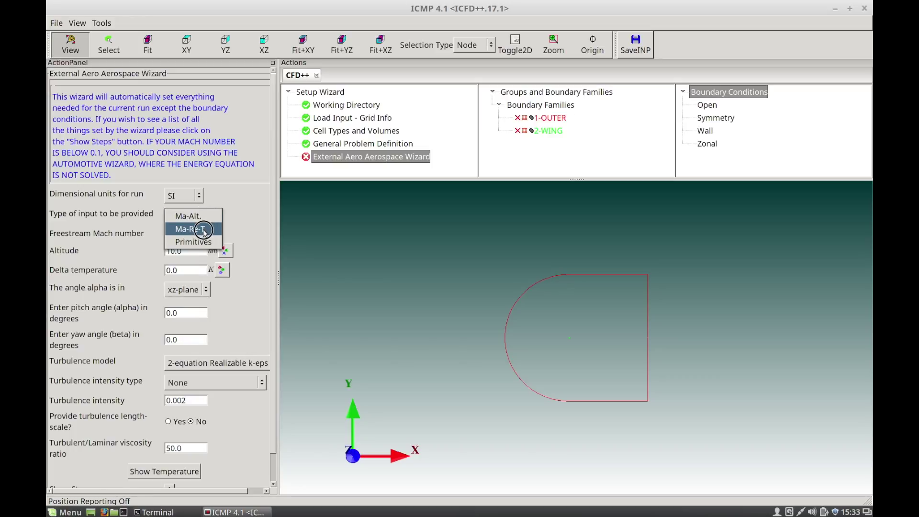
pyautogui.click(190, 229)
pyautogui.moveTo(191, 234); pyautogui.dragTo(152, 235)
pyautogui.write('0.15')
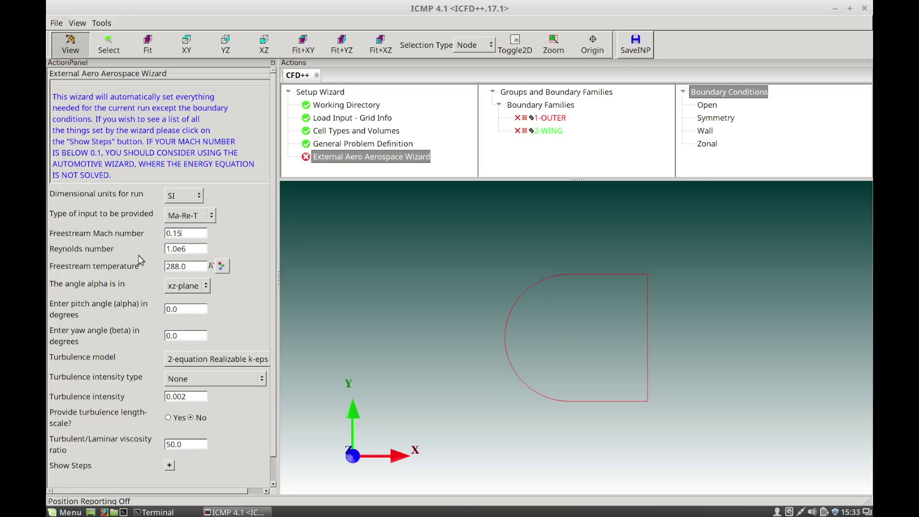
pyautogui.moveTo(190, 249); pyautogui.dragTo(144, 249)
pyautogui.write('1.76e6')
pyautogui.click(205, 286)
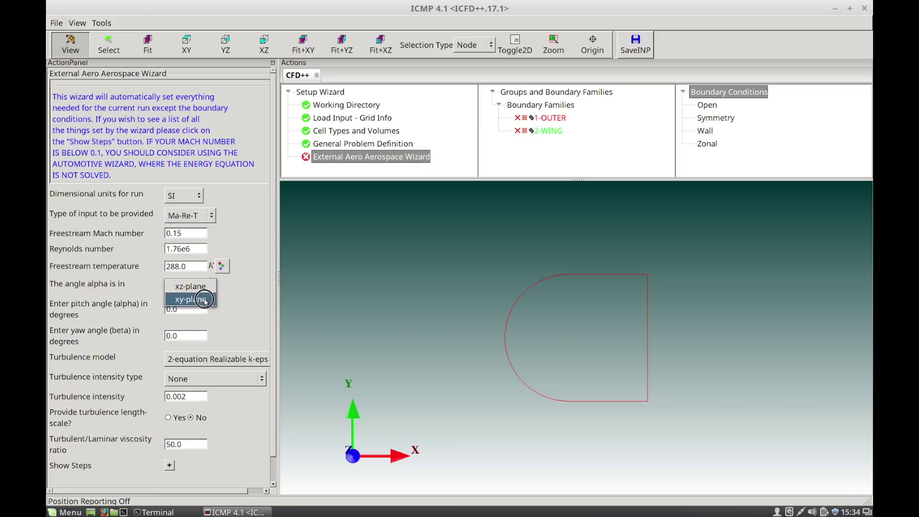
pyautogui.click(205, 300)
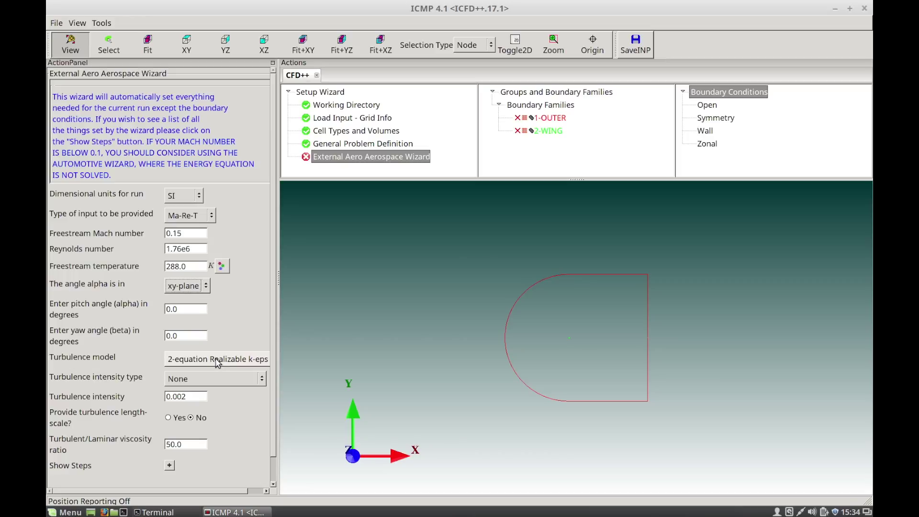
# - Set the turbulence intensity to 0.02 and complete the external aero wizard
pyautogui.moveTo(189, 397); pyautogui.dragTo(156, 399)
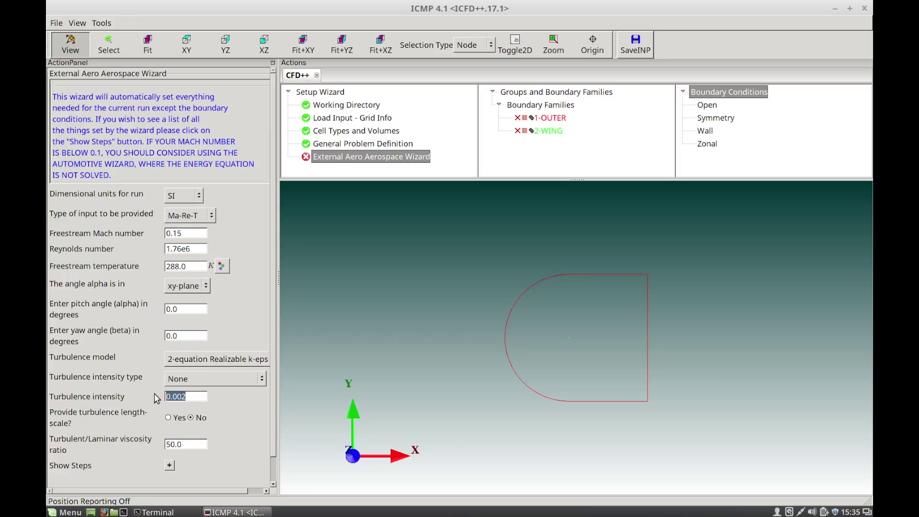
pyautogui.write('0.02')
pyautogui.click(191, 445)
pyautogui.moveTo(270, 447); pyautogui.dragTo(274, 480)
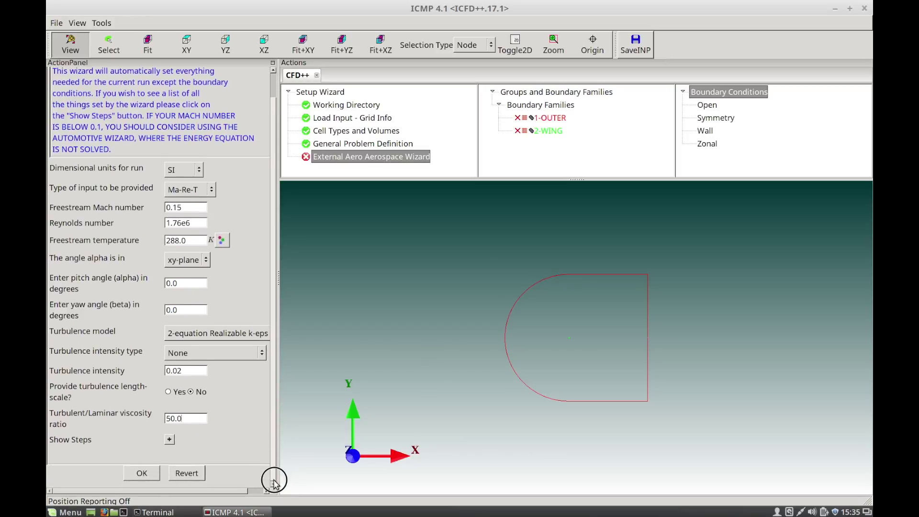
pyautogui.click(142, 474)
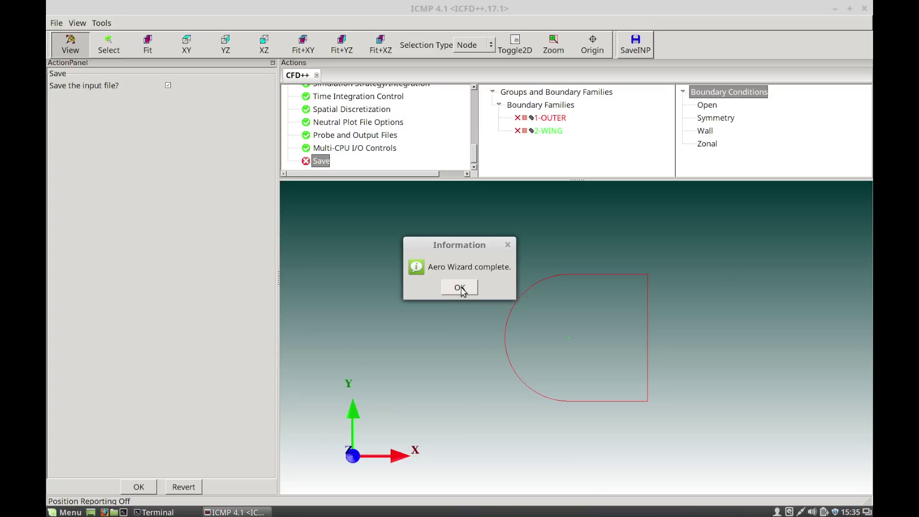
pyautogui.click(461, 289)
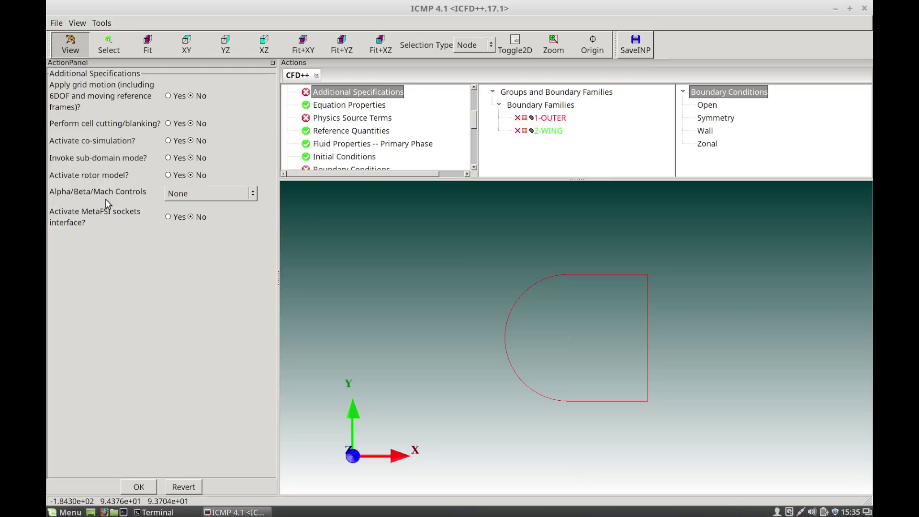
# - Set the Alpha/Beta/Mach controls to CL-Driver in the additional specifications, and accept the setup without physics source terms
pyautogui.click(251, 195)
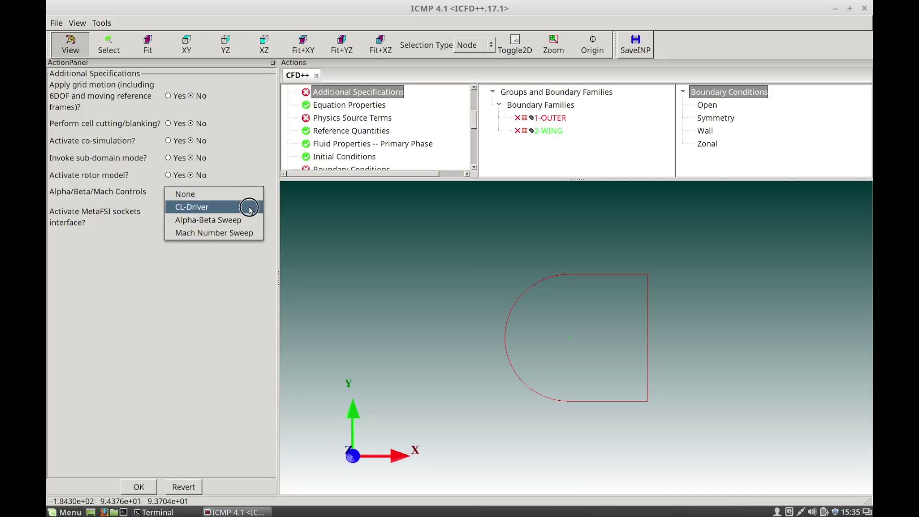
pyautogui.click(250, 208)
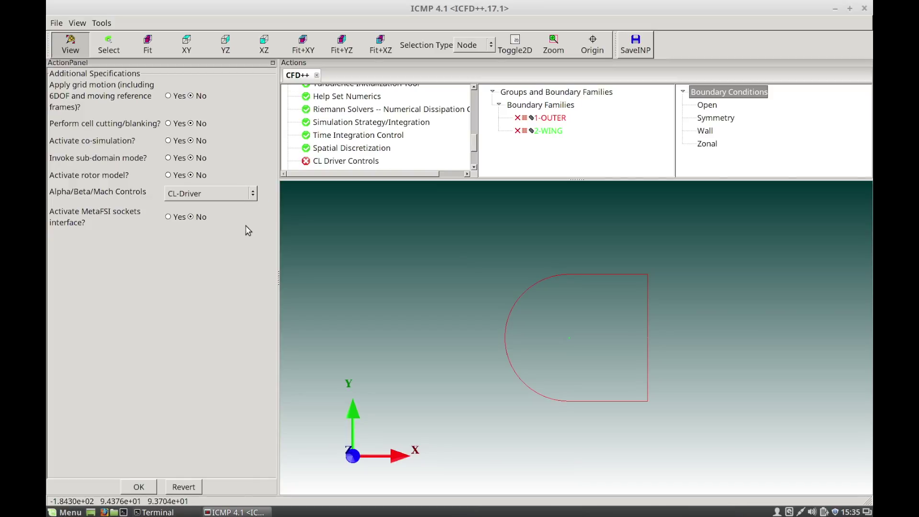
pyautogui.click(137, 487)
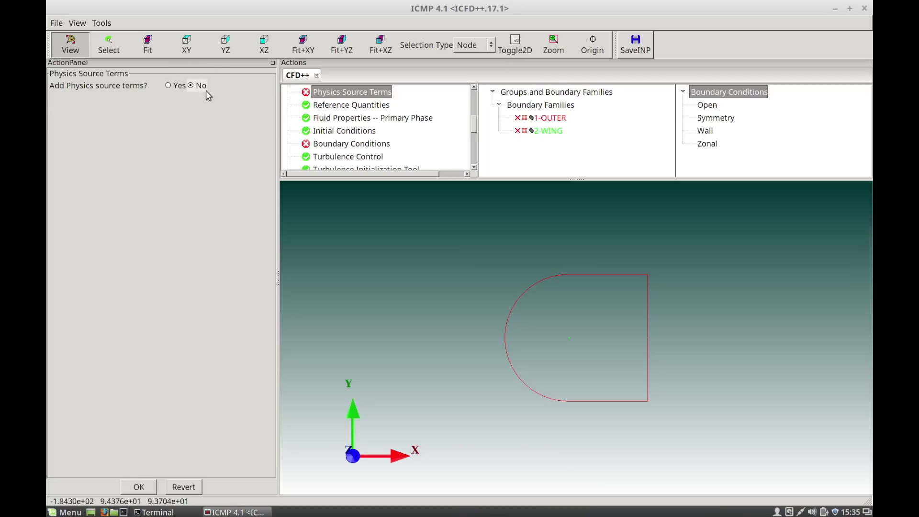
pyautogui.click(139, 489)
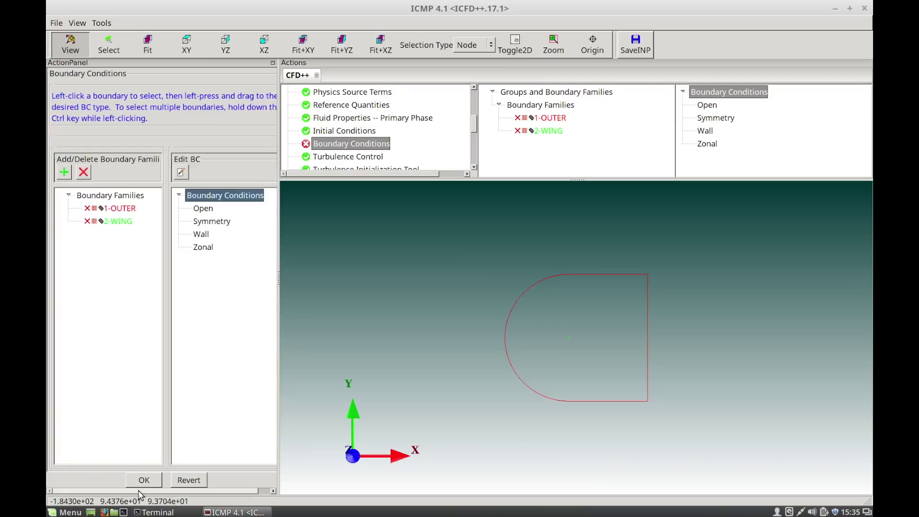
# - Assign the 1-OUTER family an open inflow and outflow boundary condition using the primitive_variables_2 information set
pyautogui.click(123, 209)
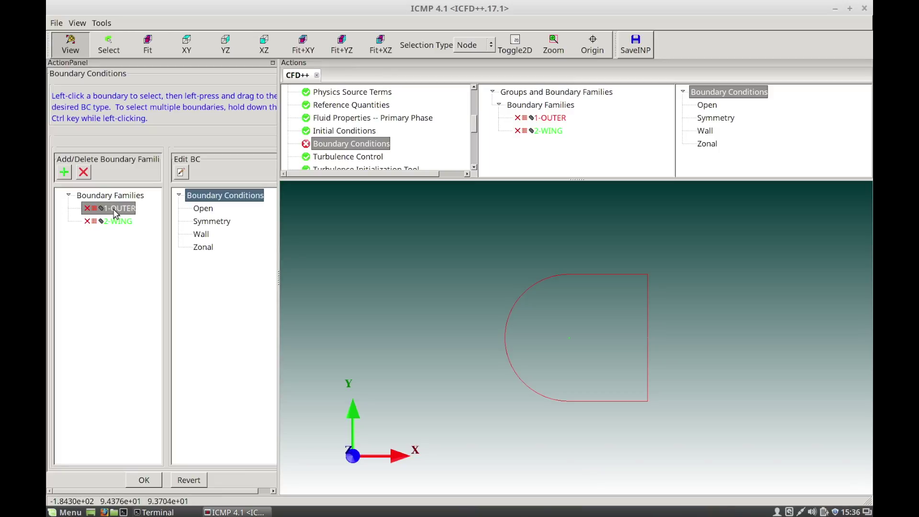
pyautogui.click(115, 214)
pyautogui.moveTo(115, 214); pyautogui.dragTo(203, 213)
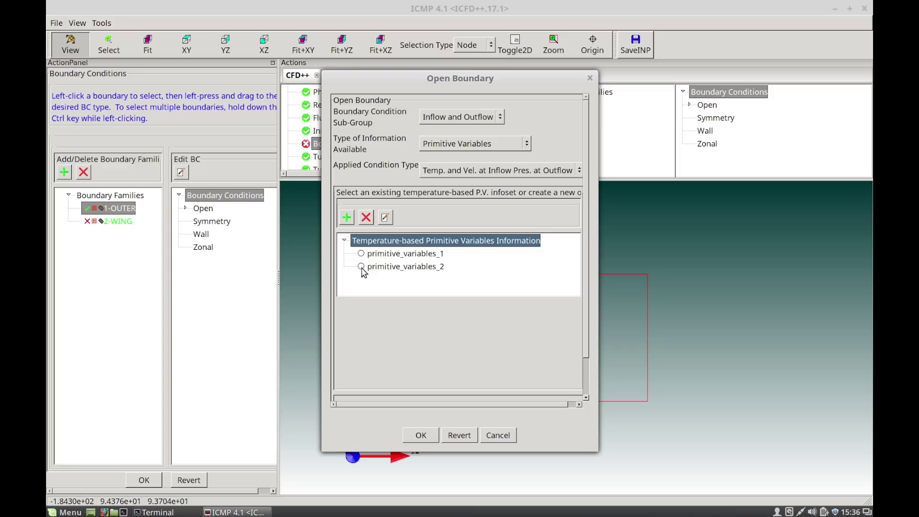
pyautogui.click(382, 268)
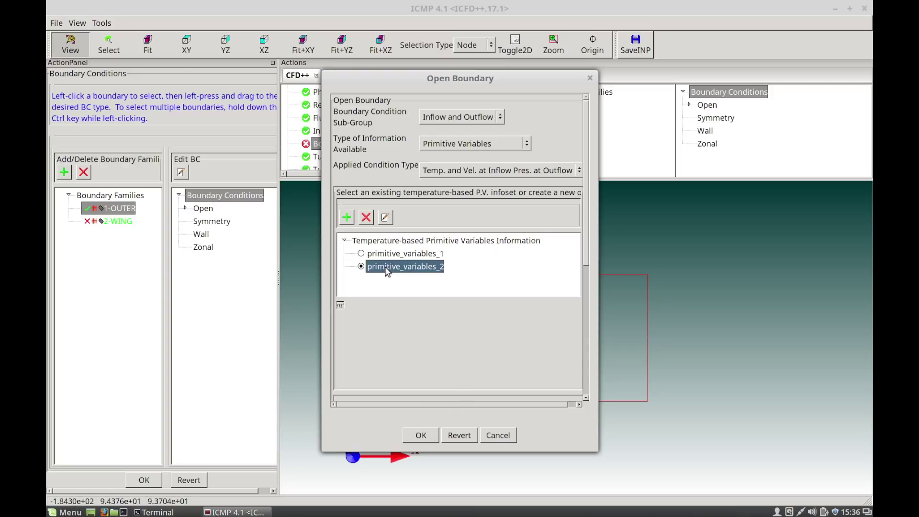
pyautogui.moveTo(592, 255); pyautogui.dragTo(584, 335)
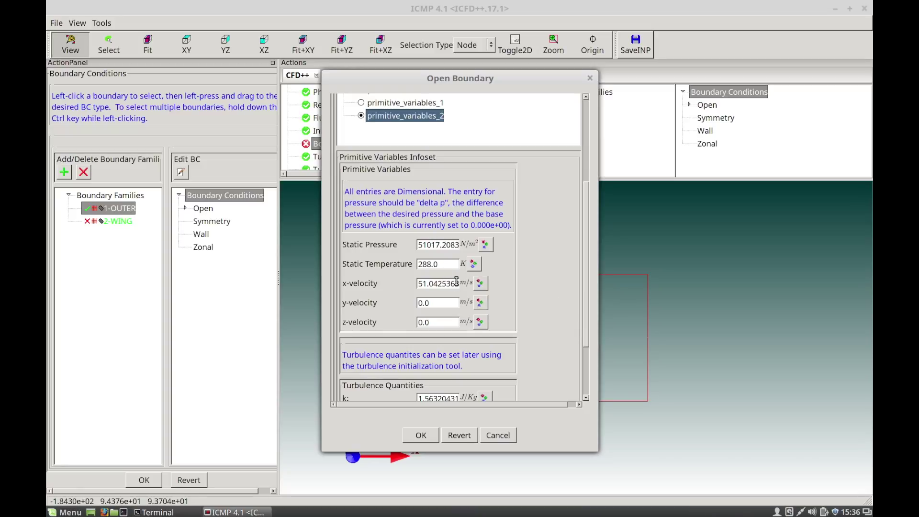
pyautogui.click(421, 436)
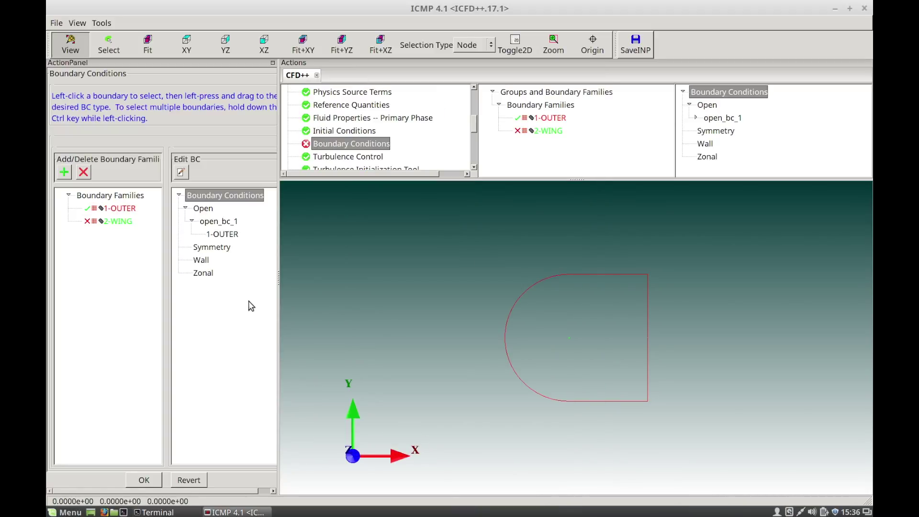
# - Assign the 2-WING family a viscous, adiabatic, solve-to-wall boundary condition, and accept all boundary conditions
pyautogui.click(119, 222)
pyautogui.click(120, 223)
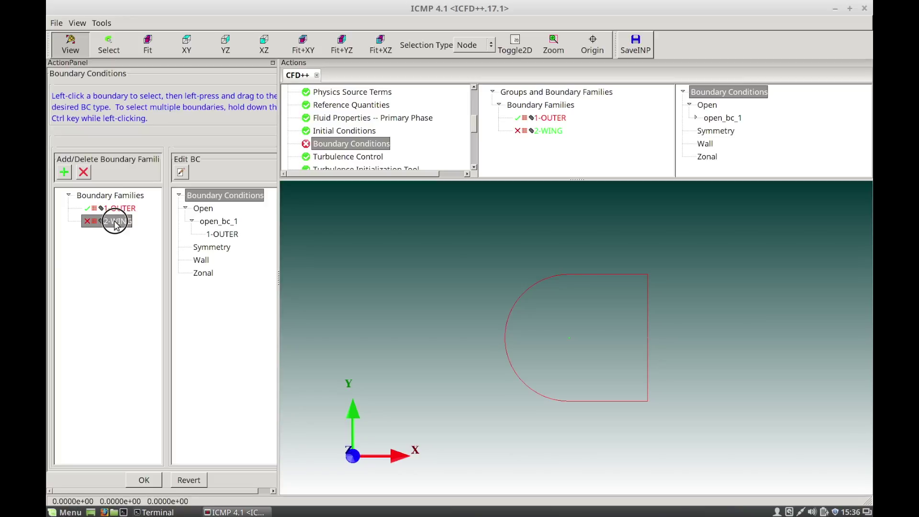
pyautogui.moveTo(121, 226); pyautogui.dragTo(203, 268)
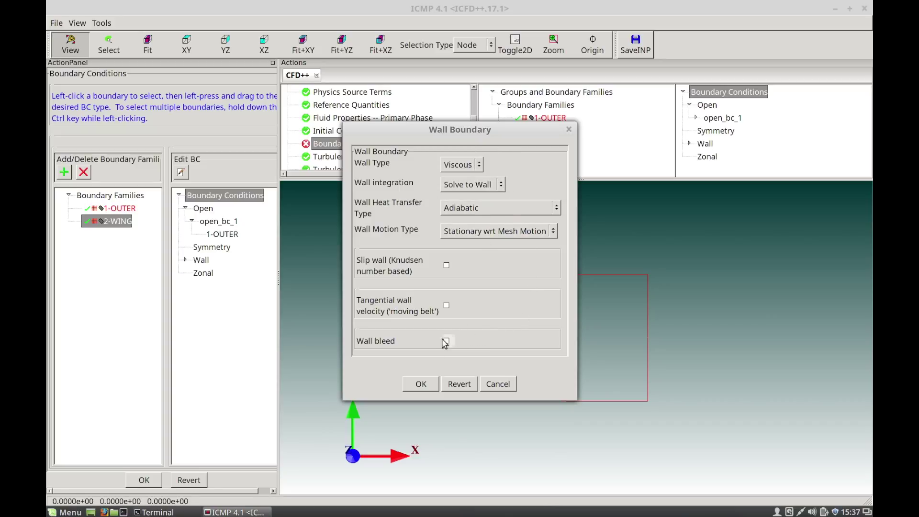
pyautogui.click(421, 384)
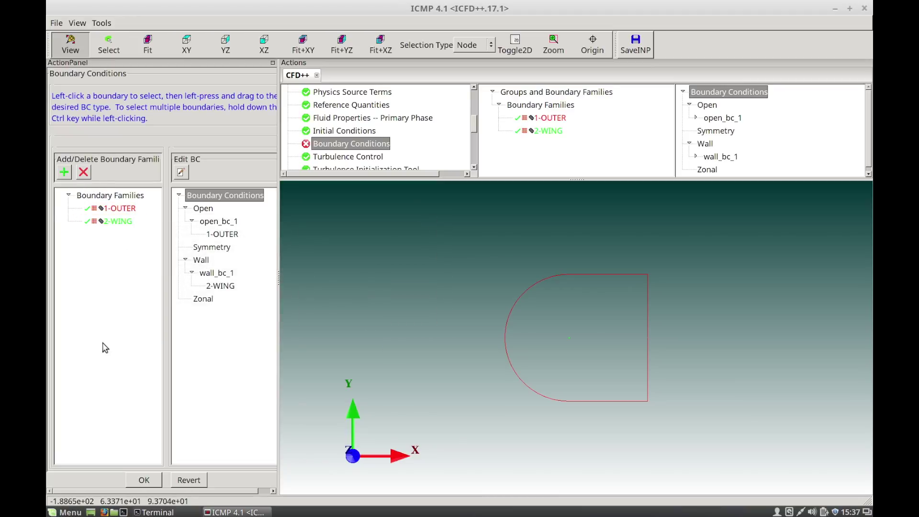
pyautogui.click(144, 480)
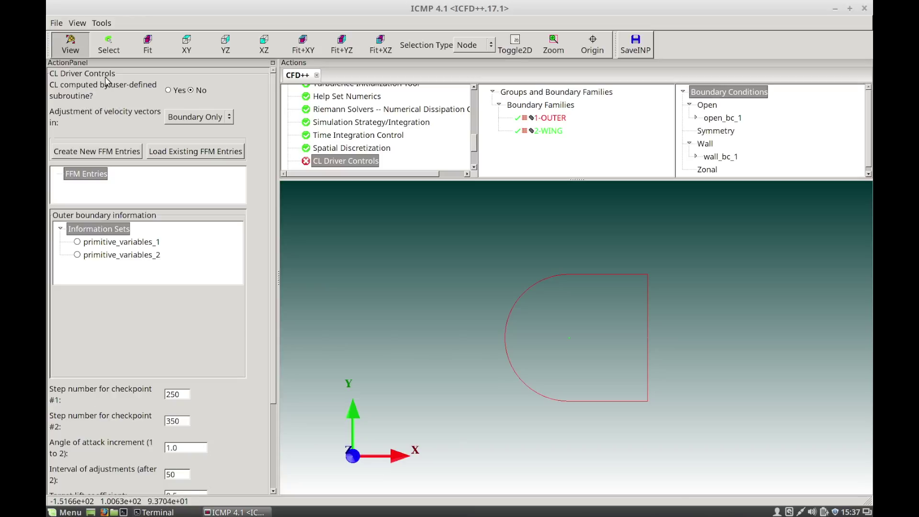
# - Keep the CL driver's velocity vector adjustment at Boundary Only, and add and enable a new flux, force and moment entry
pyautogui.click(231, 118)
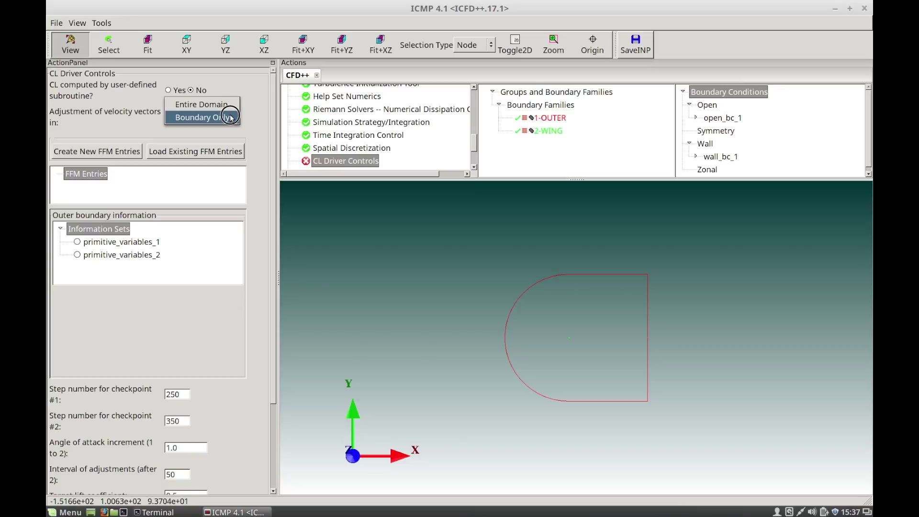
pyautogui.click(229, 117)
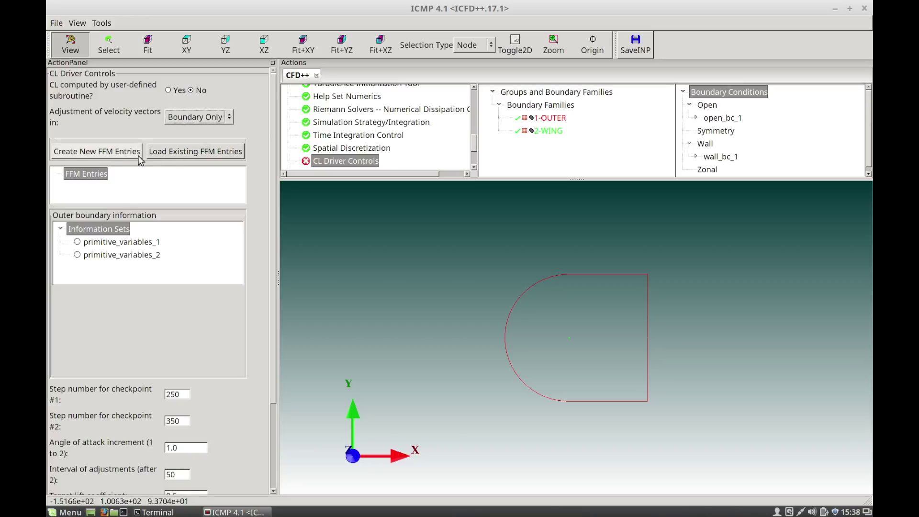
pyautogui.click(109, 153)
pyautogui.click(110, 154)
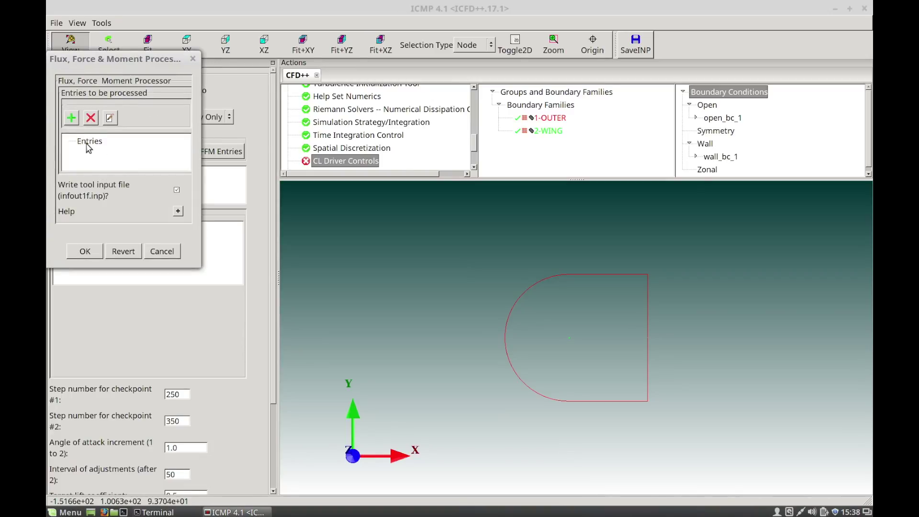
pyautogui.click(88, 142)
pyautogui.click(72, 118)
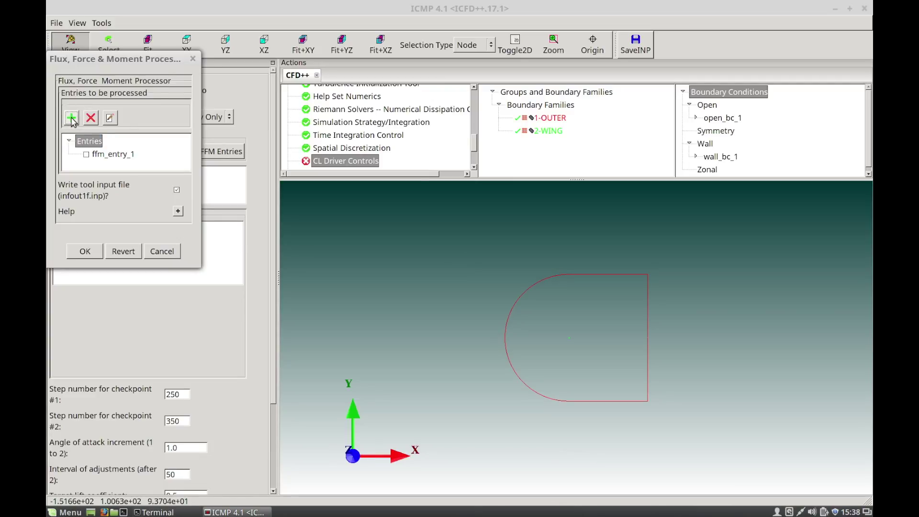
pyautogui.click(107, 159)
pyautogui.click(87, 155)
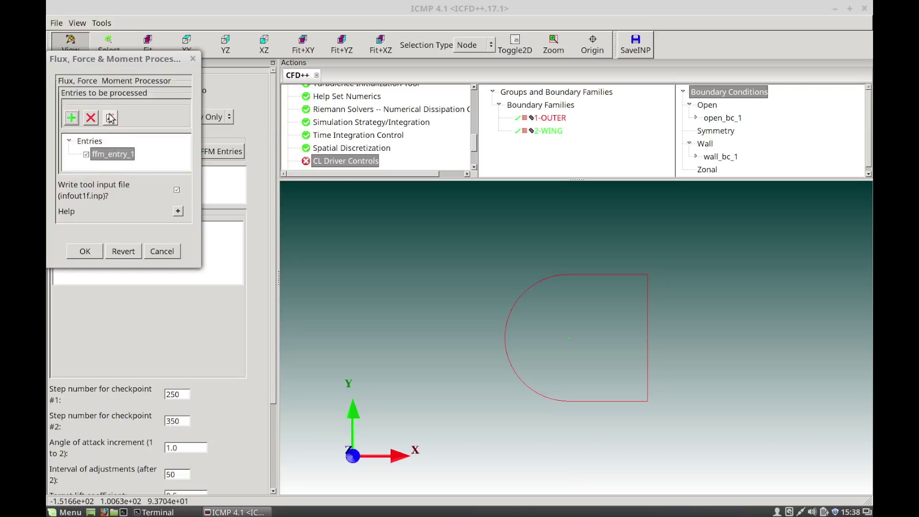
# - Set the new force and moment entry's type to coefficients, and auto-fill its freestream reference quantities from primitive_variables_2
pyautogui.click(110, 119)
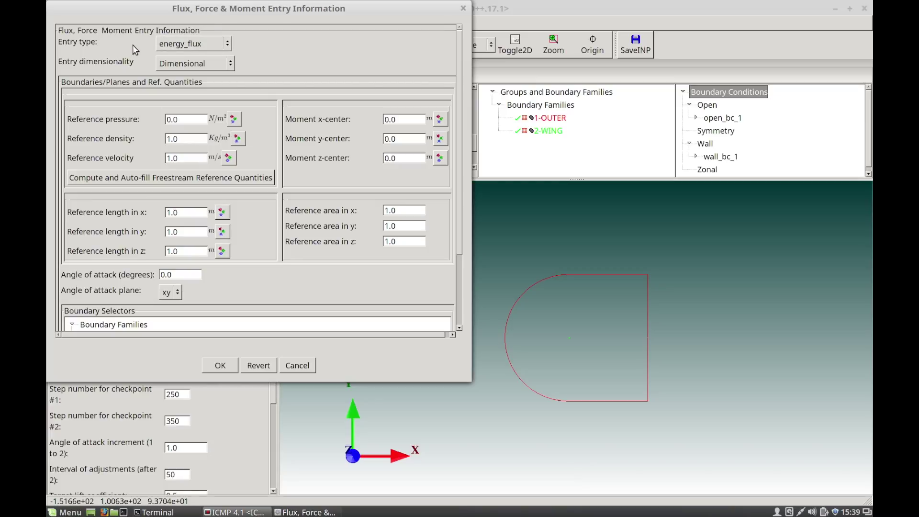
pyautogui.click(191, 44)
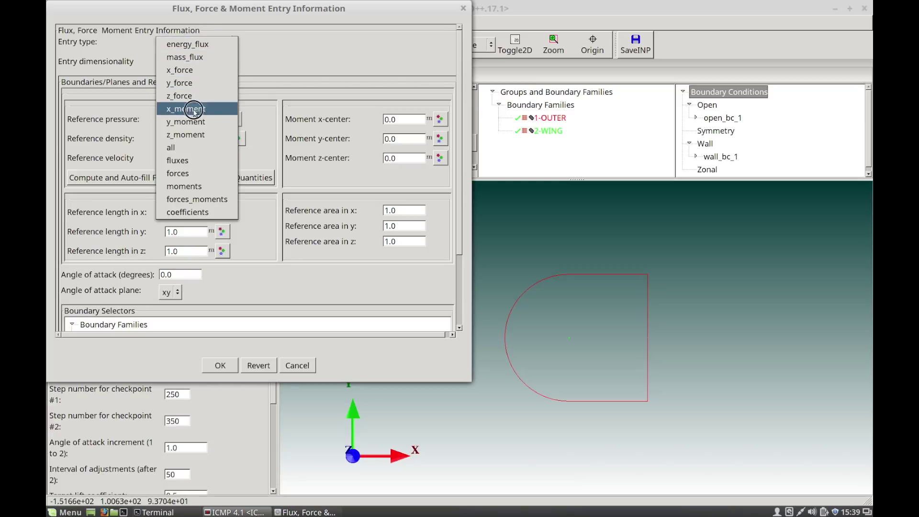
pyautogui.click(196, 212)
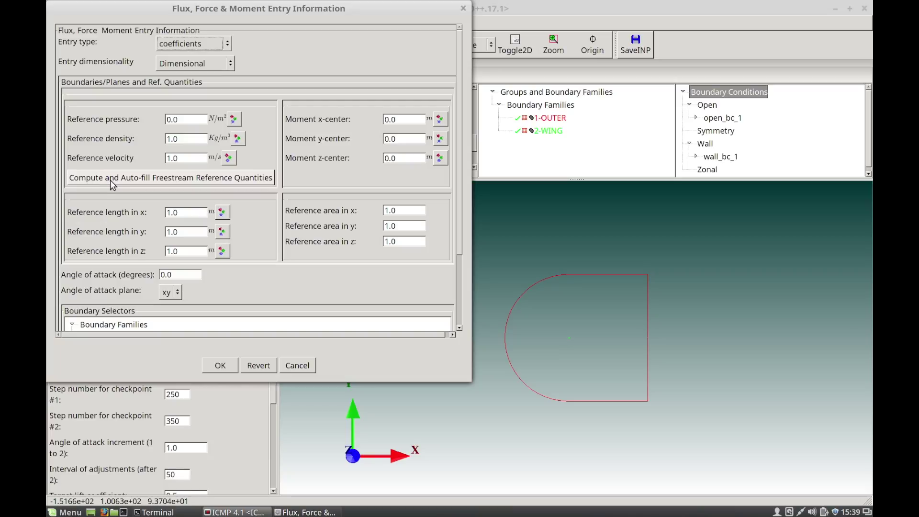
pyautogui.click(177, 180)
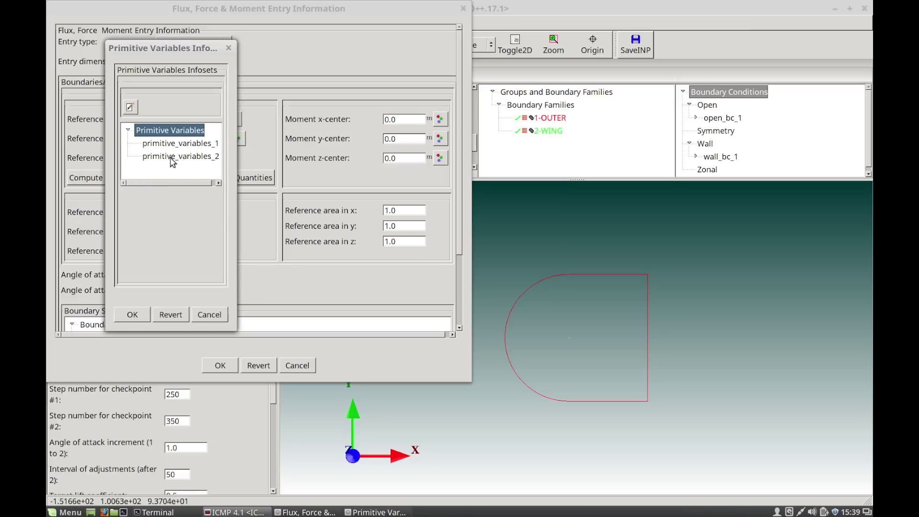
pyautogui.click(173, 157)
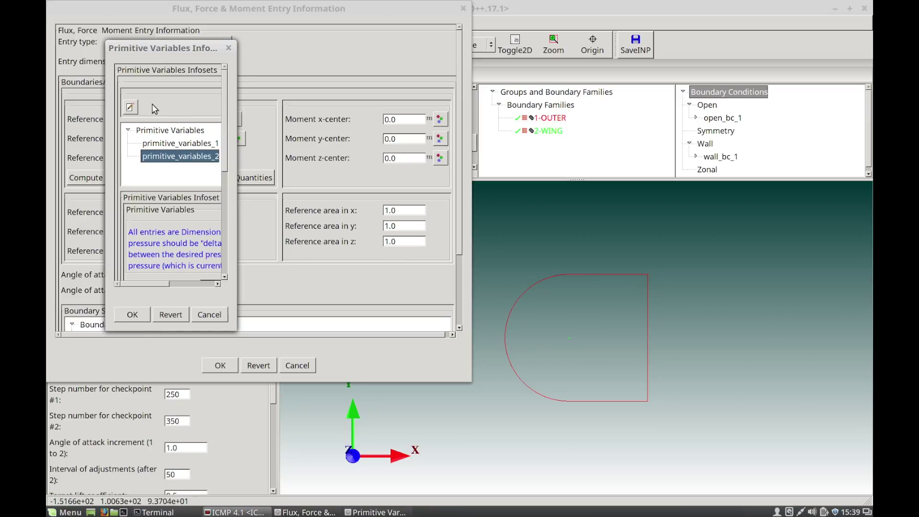
pyautogui.click(130, 107)
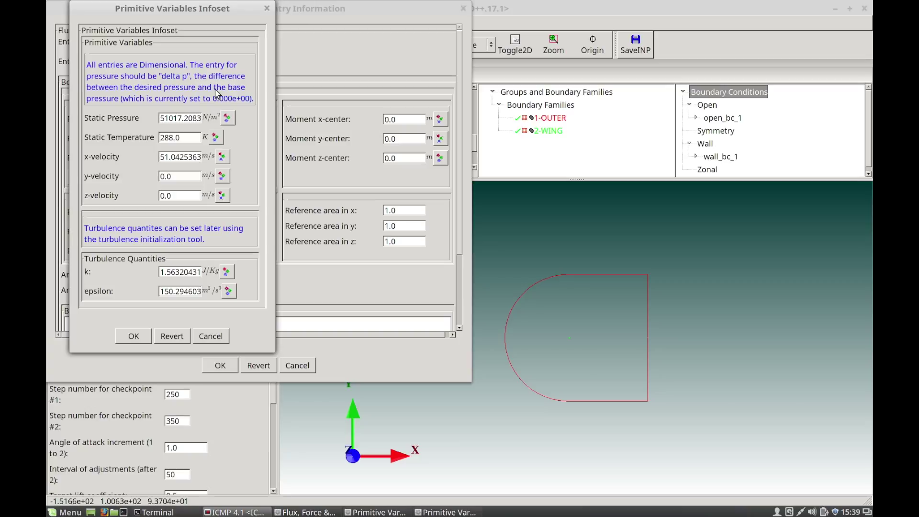
pyautogui.click(129, 342)
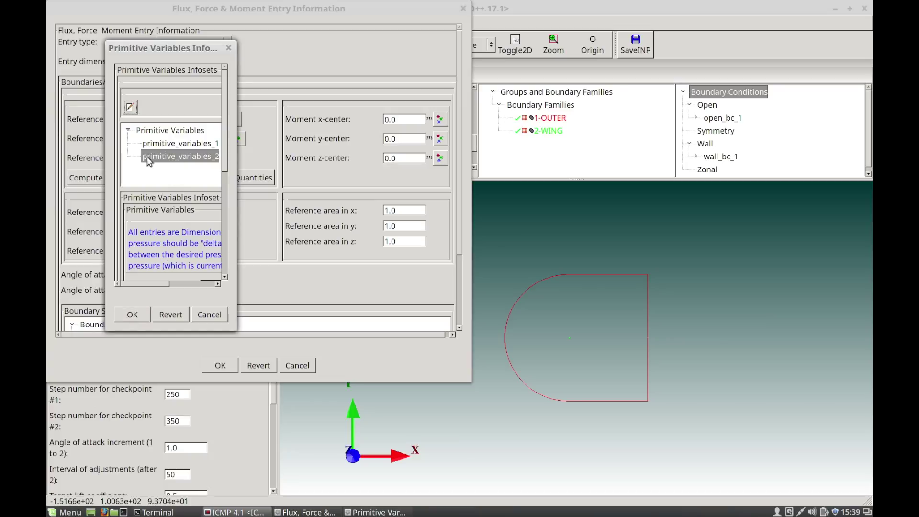
pyautogui.click(132, 314)
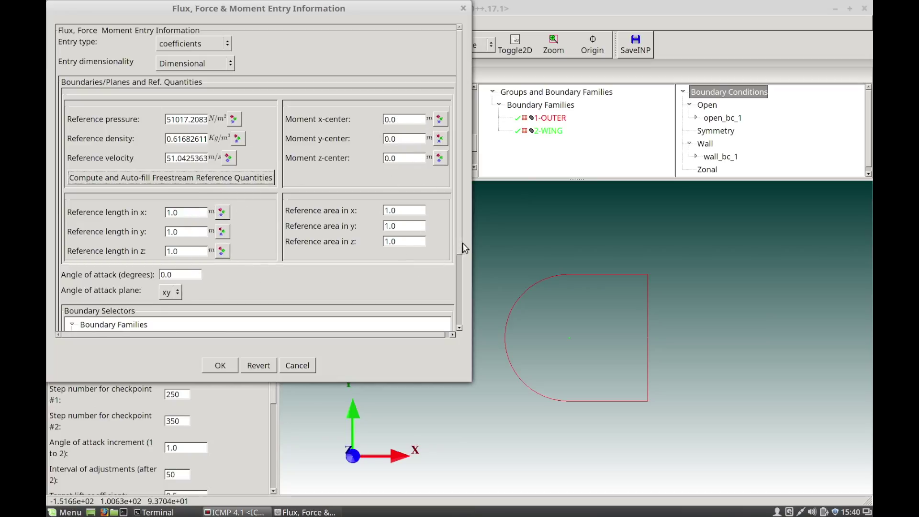
# - Apply the coefficients entry to the 2-WING boundary family, and accept the processor settings without opening the FFM plotter
pyautogui.moveTo(460, 241); pyautogui.dragTo(400, 263)
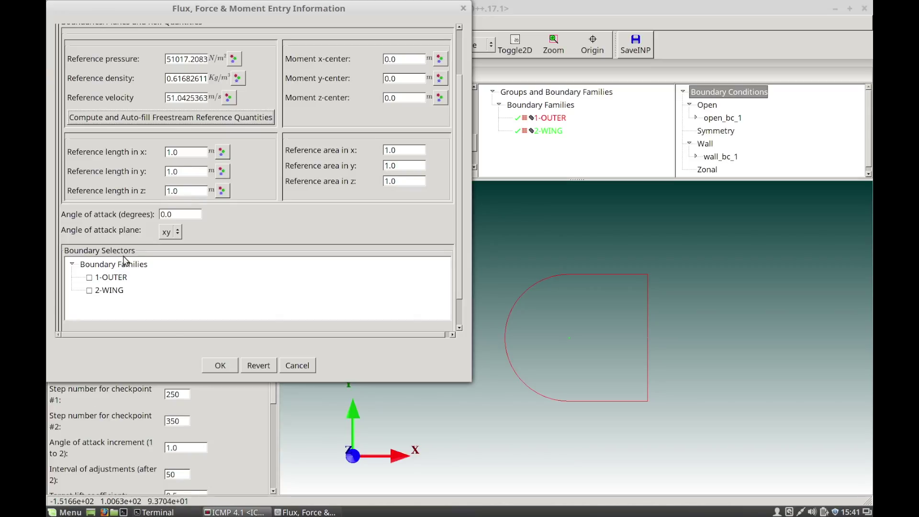
pyautogui.click(90, 291)
pyautogui.click(219, 366)
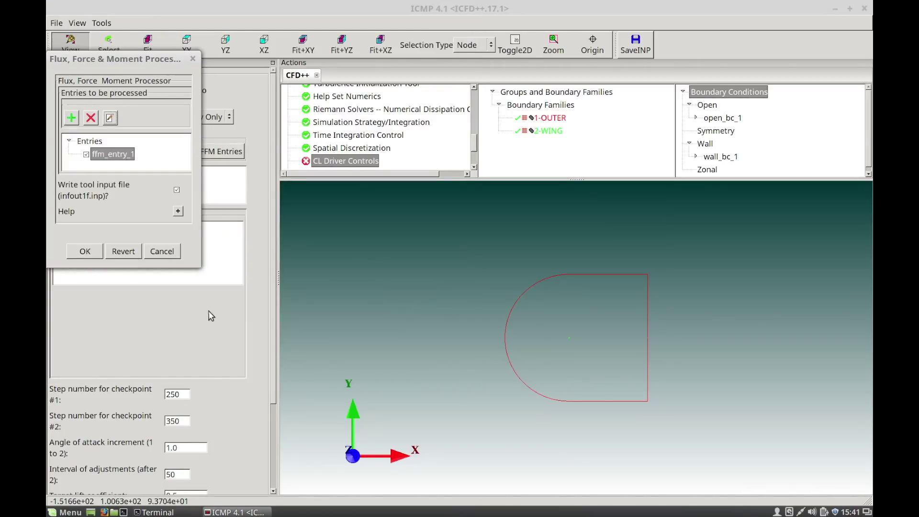
pyautogui.click(85, 251)
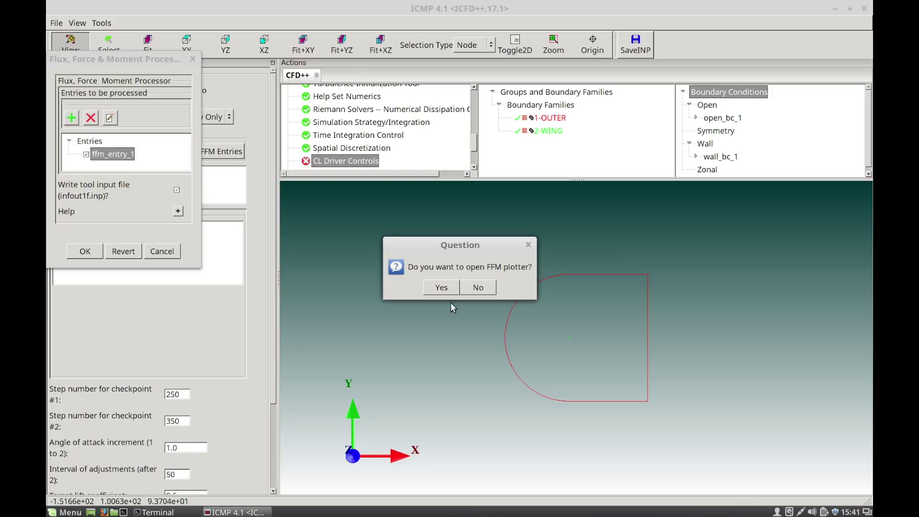
pyautogui.click(479, 287)
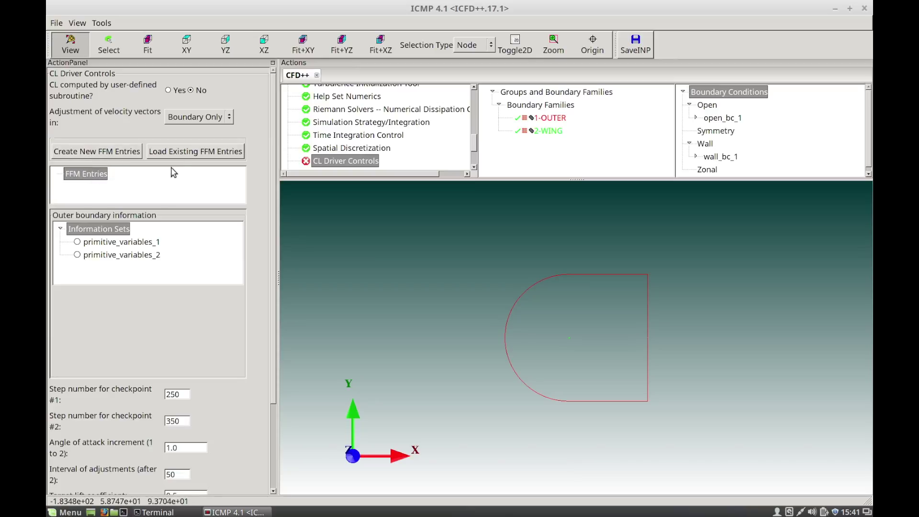
# - Load the existing FFM entries into the CL driver, choosing Entry 1 - coefficients and primitive_variables_2 as outer boundary information
pyautogui.click(179, 153)
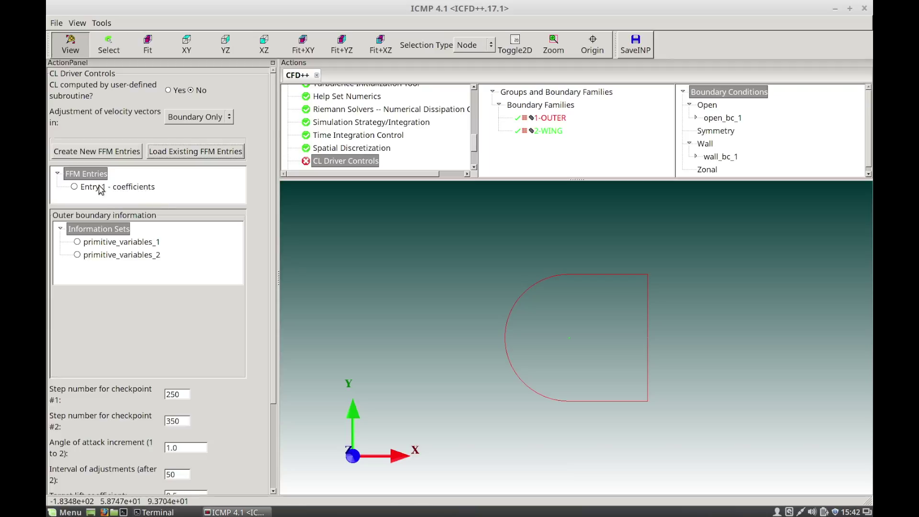
pyautogui.click(74, 187)
pyautogui.click(77, 255)
# - Enter the target lift coefficient, and accept the CL driver controls
pyautogui.moveTo(271, 275); pyautogui.dragTo(270, 376)
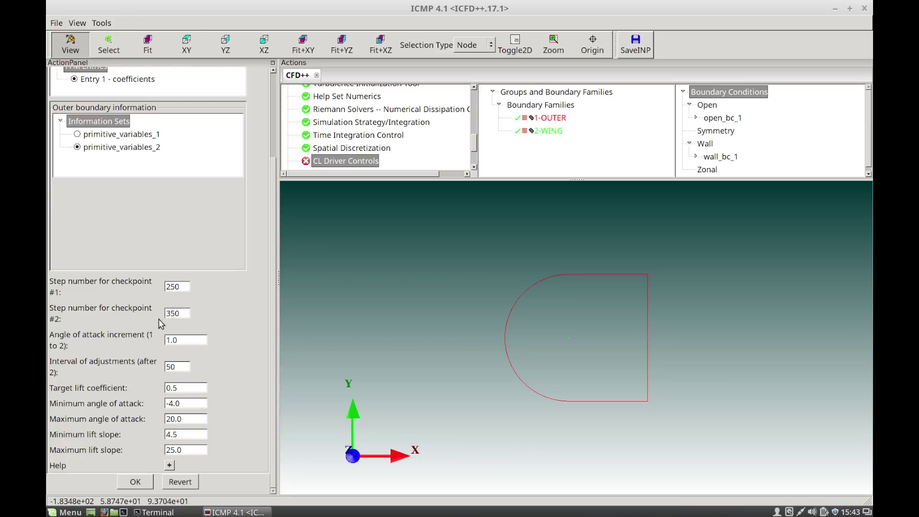
pyautogui.click(176, 302)
pyautogui.moveTo(181, 389); pyautogui.dragTo(162, 387)
pyautogui.write('0.')
pyautogui.click(129, 484)
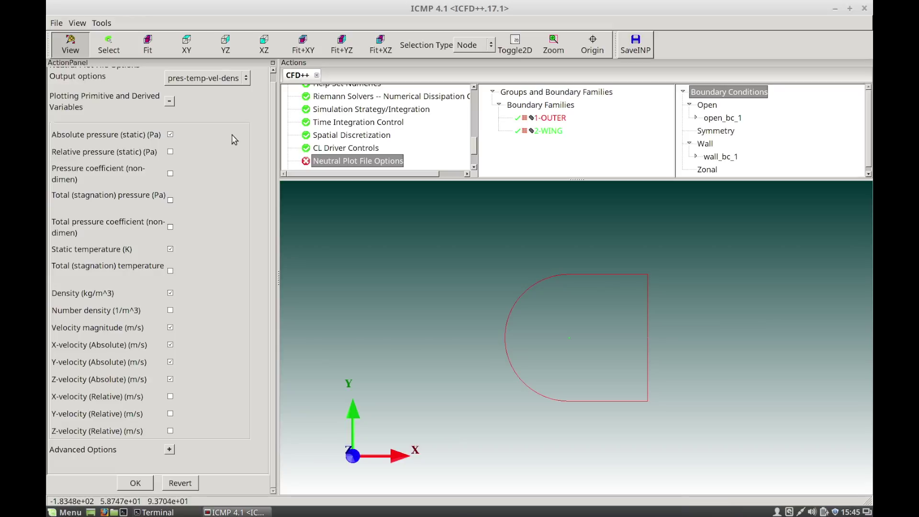
# - Add turbulent eddy viscosity and the turbulent/laminar viscosity ratio to the neutral plot file's turbulence output, and accept the plot and probe file options
pyautogui.click(243, 80)
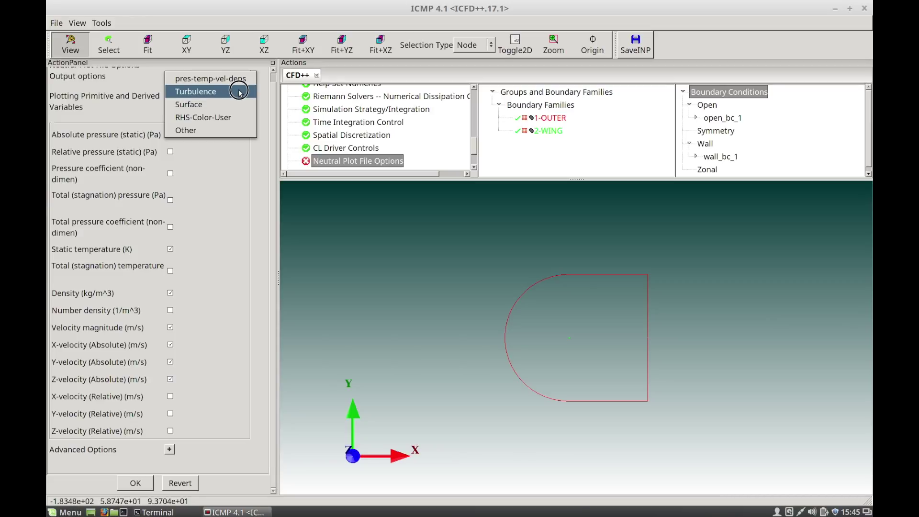
pyautogui.click(239, 92)
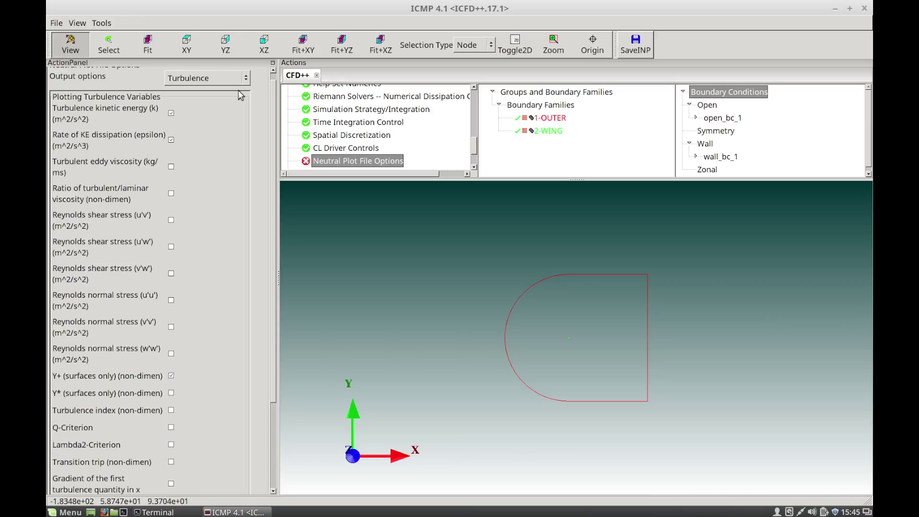
pyautogui.click(172, 167)
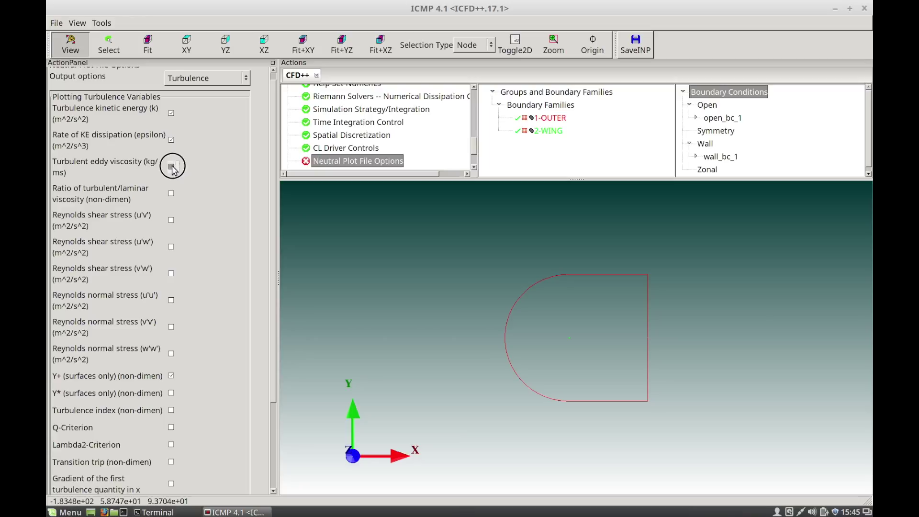
pyautogui.click(170, 194)
pyautogui.moveTo(274, 339); pyautogui.dragTo(263, 437)
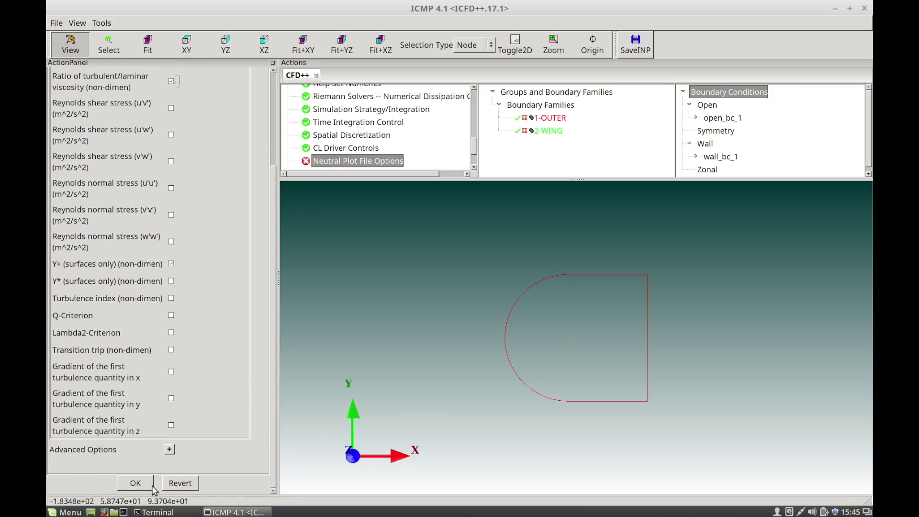
pyautogui.click(136, 483)
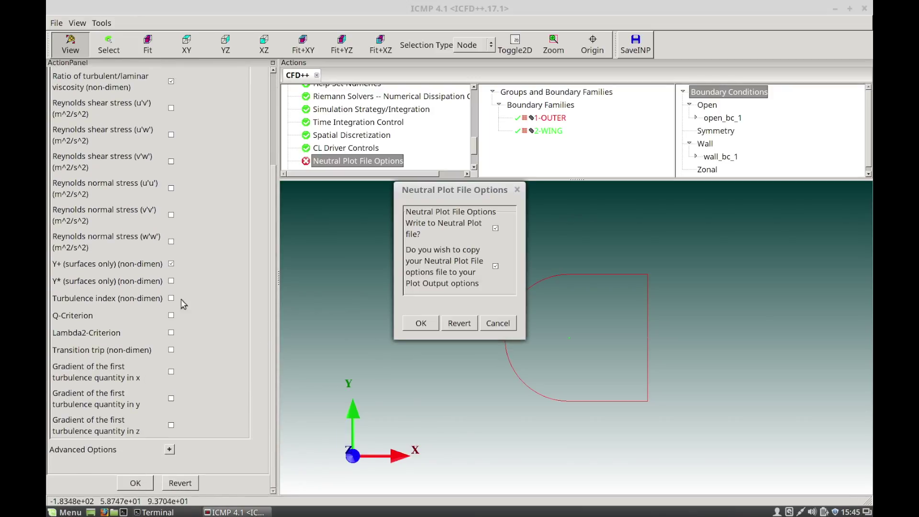
pyautogui.click(421, 325)
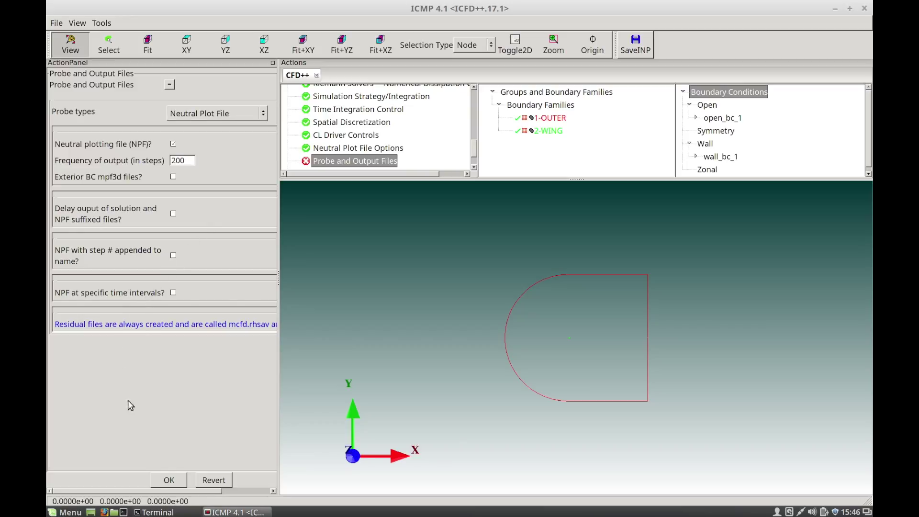
pyautogui.click(168, 481)
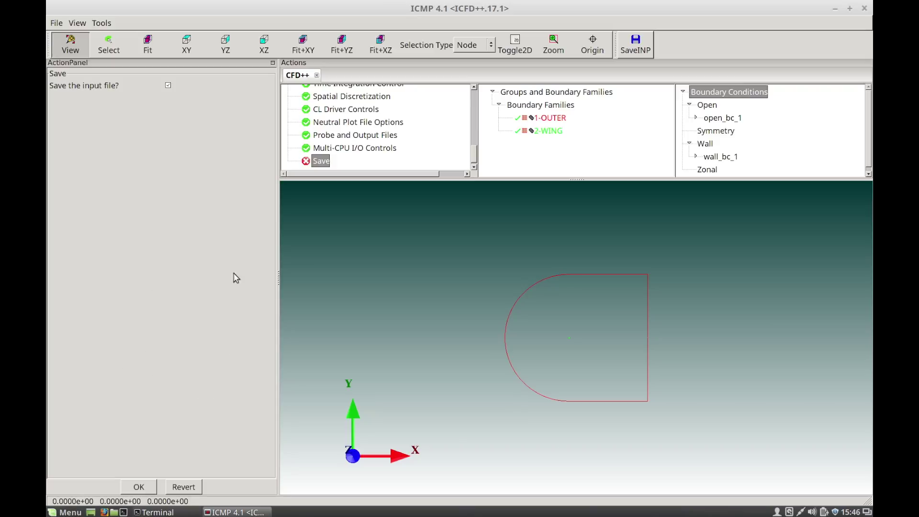
# - Reopen the simulation strategy settings and set the number of global steps for this run to 1500
pyautogui.moveTo(473, 159); pyautogui.dragTo(476, 148)
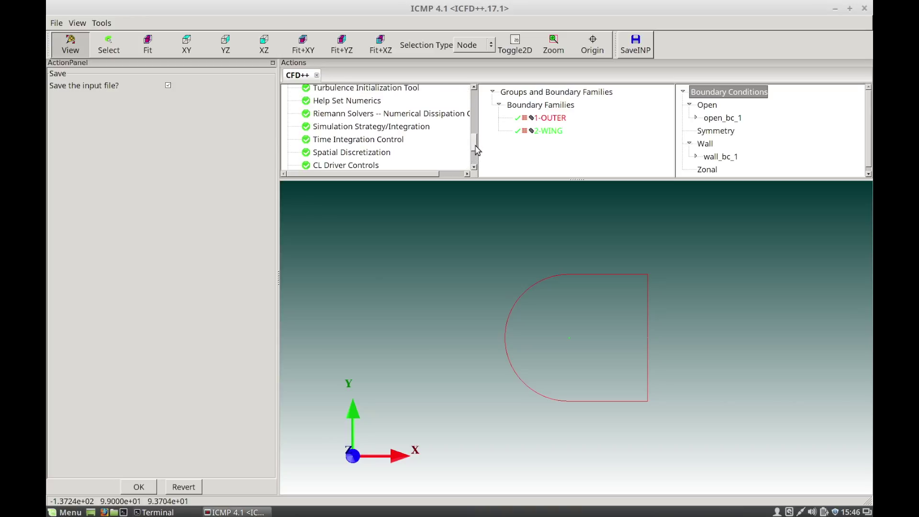
pyautogui.click(361, 127)
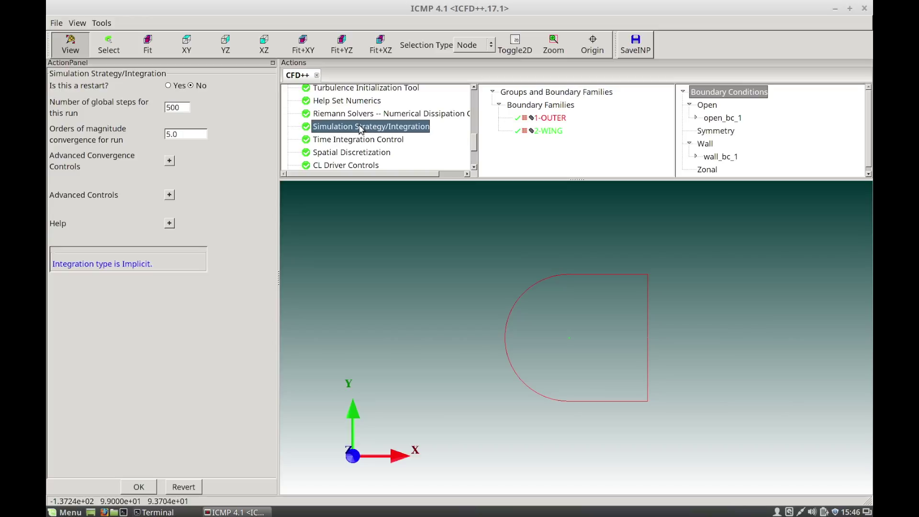
pyautogui.click(169, 108)
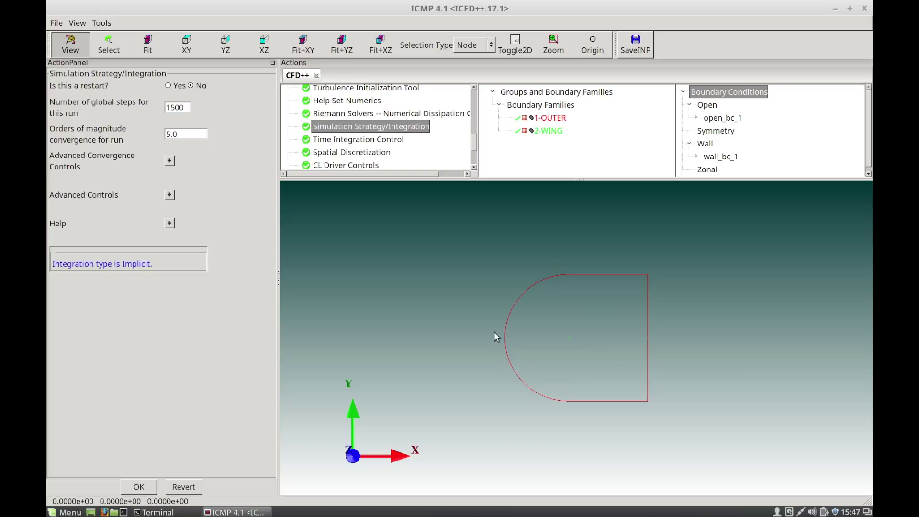
# - Enable Type 1 advanced convergence controls based on Entry 1 - coefficients
pyautogui.click(170, 161)
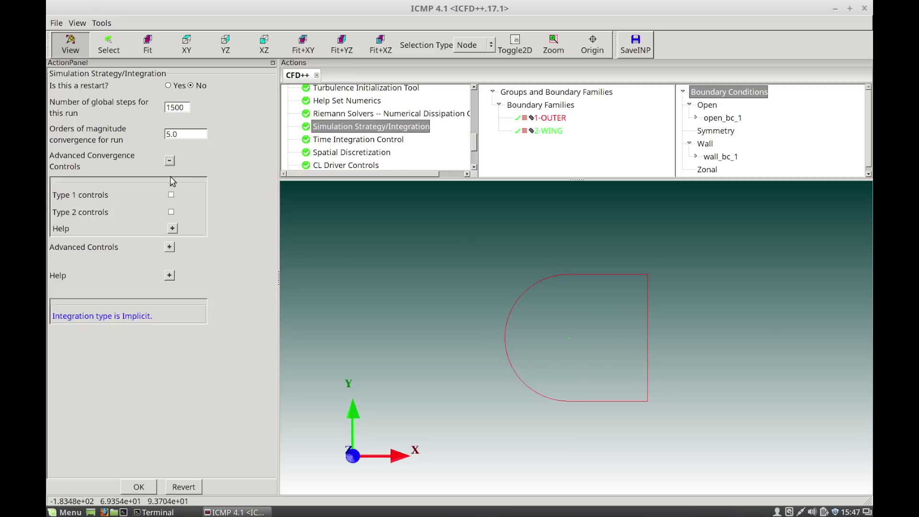
pyautogui.click(171, 195)
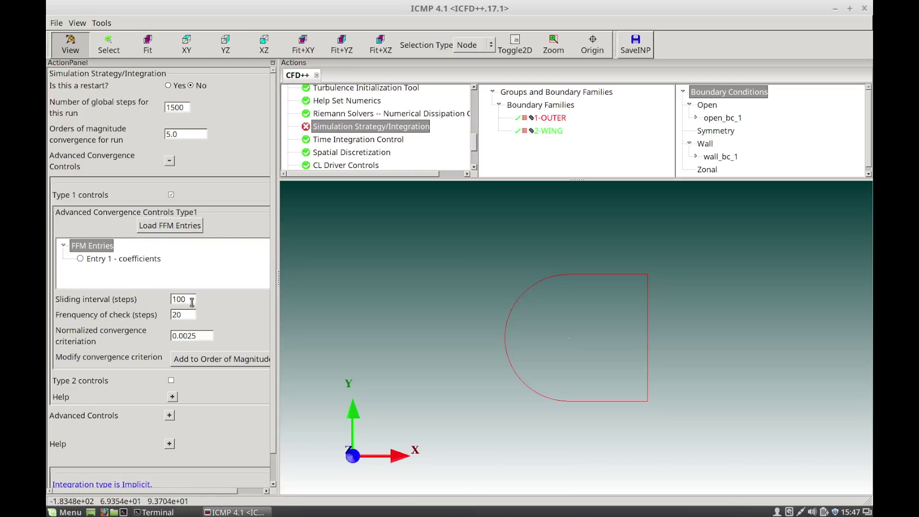
pyautogui.click(80, 259)
# - Set the minimum number of global steps to 500 in the advanced controls, accept the strategy, and save the input file
pyautogui.scroll(-1, 187, 321)
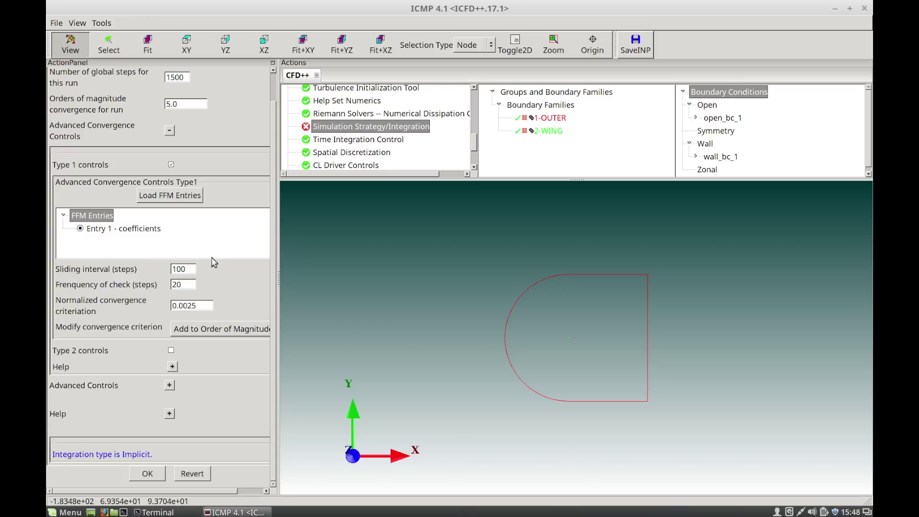
pyautogui.click(170, 386)
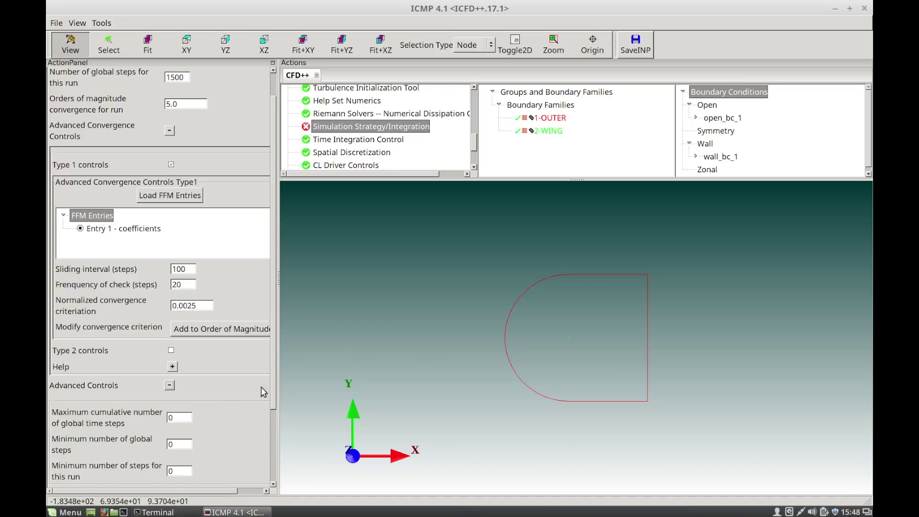
pyautogui.moveTo(273, 374); pyautogui.dragTo(268, 430)
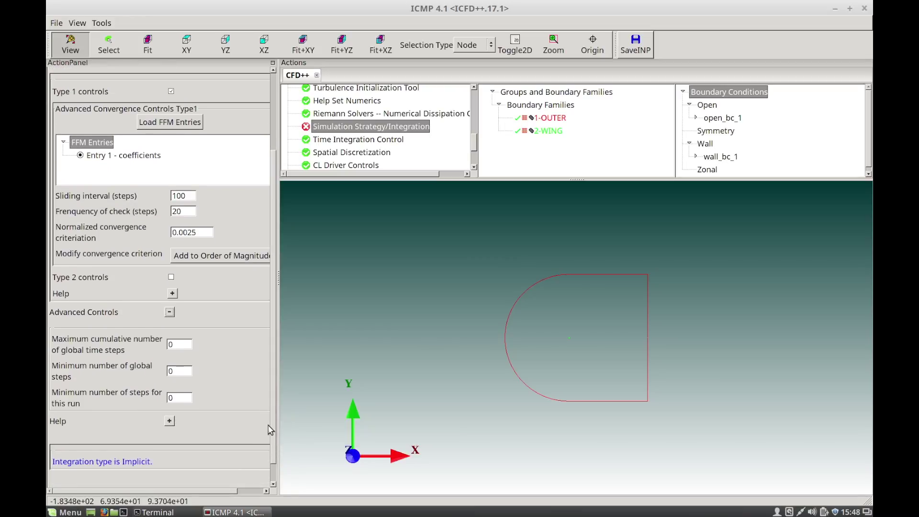
pyautogui.doubleClick(178, 372)
pyautogui.moveTo(273, 359); pyautogui.dragTo(274, 388)
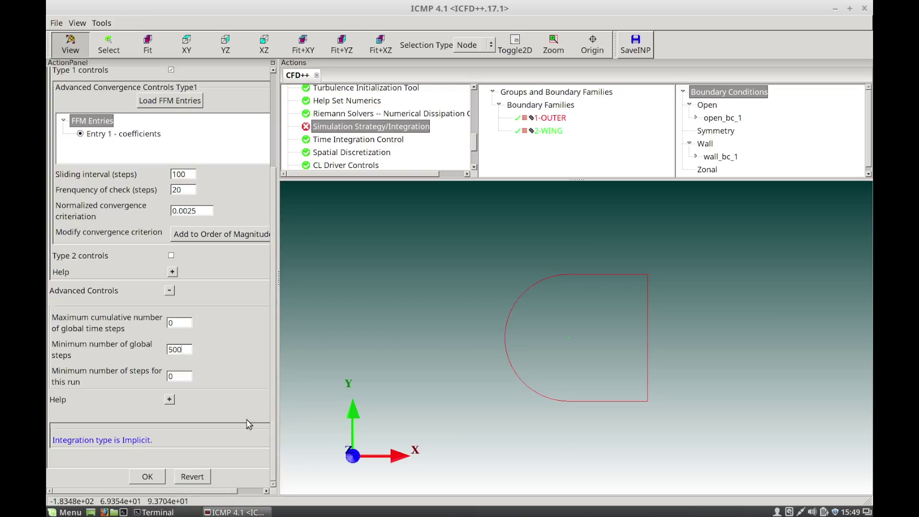
pyautogui.click(149, 476)
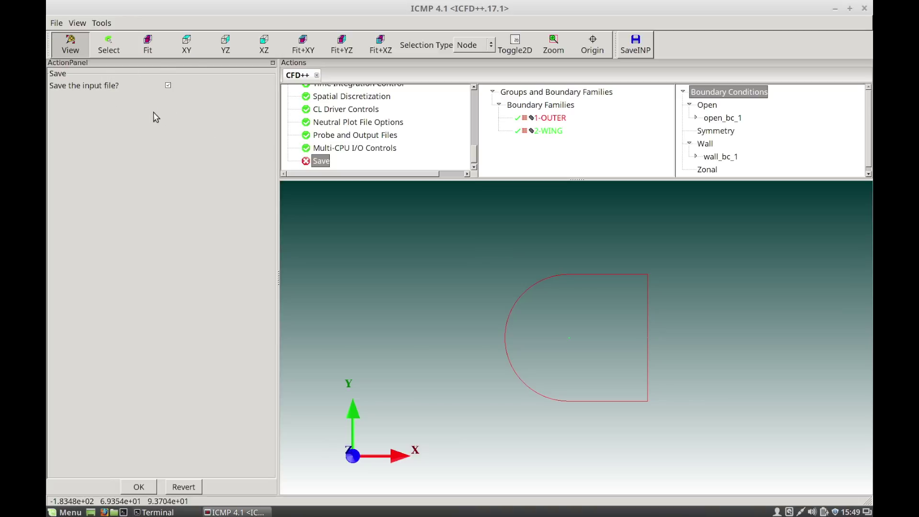
pyautogui.click(139, 487)
# - Run CFD++ in double precision on a single CPU, and stop the run cleanly
pyautogui.click(102, 23)
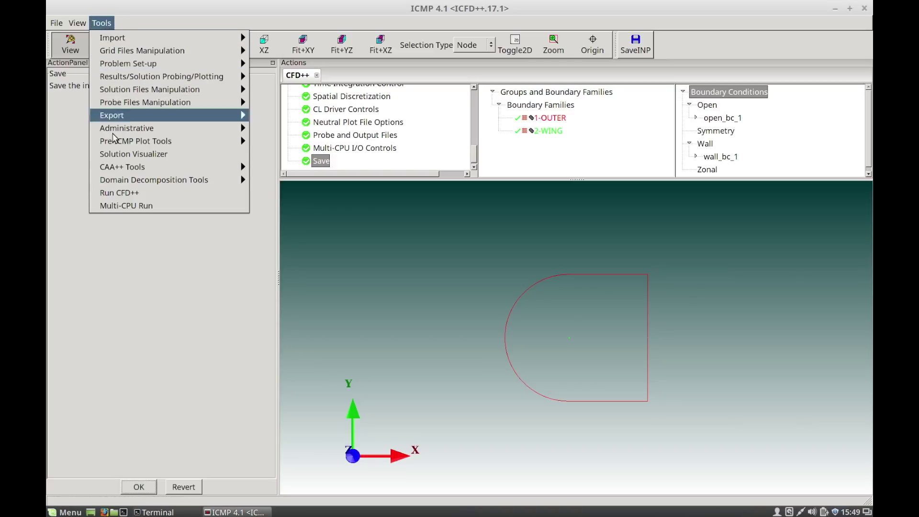
pyautogui.click(120, 193)
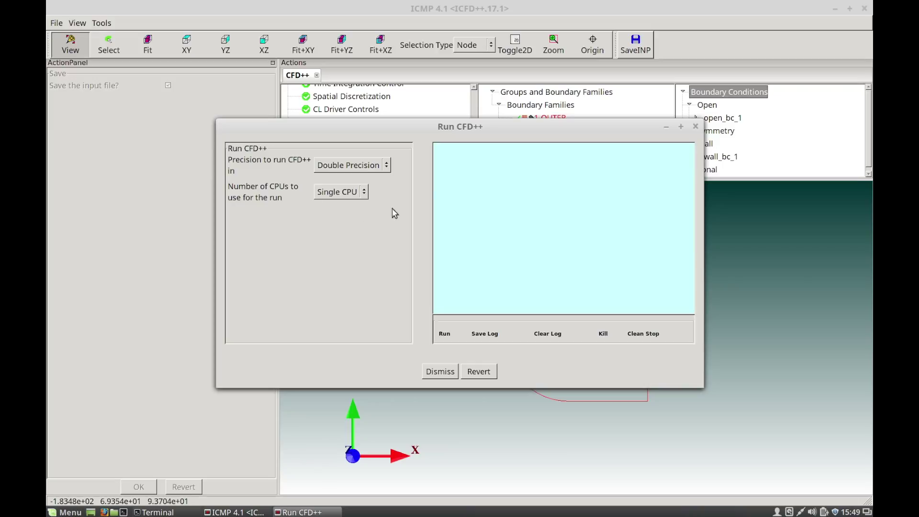
pyautogui.click(446, 335)
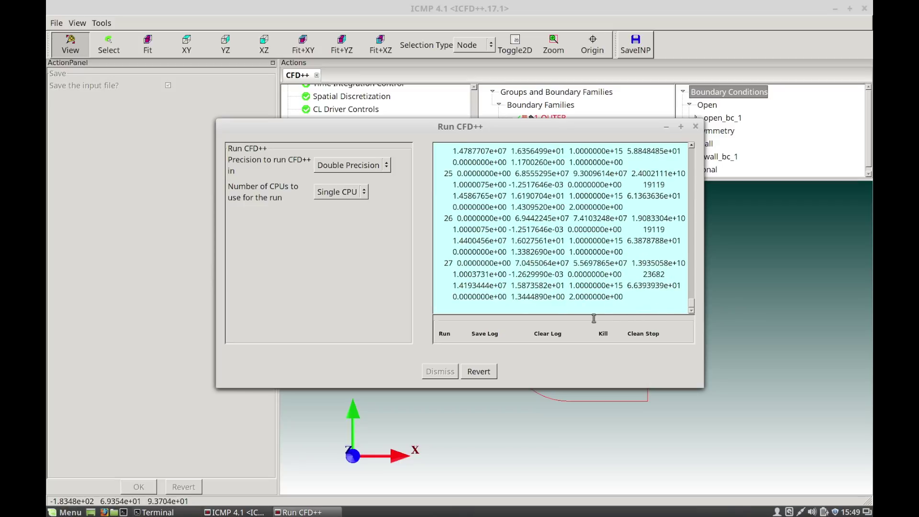
pyautogui.click(649, 336)
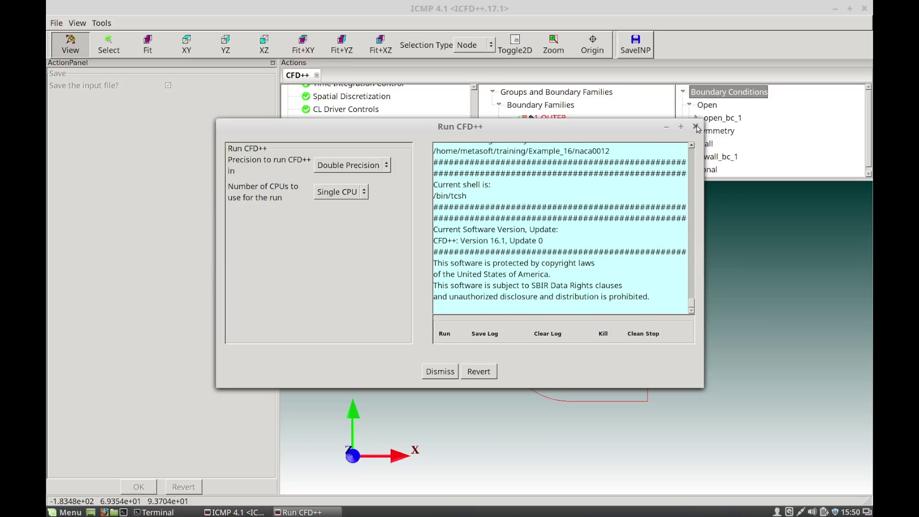